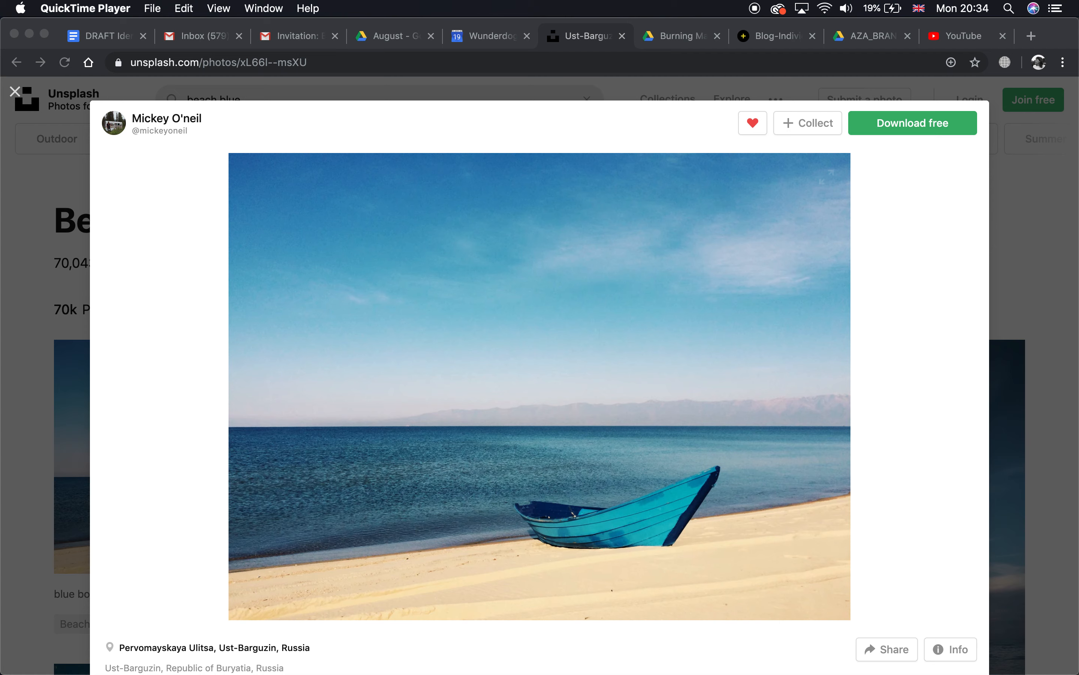
Switch to Photoshop and place the full-colour AZA_LOGO_high-67 logo as an embedded image over the beach photo, keeping its default size
{"action": "mouse_move", "coordinate": [472, 665]}
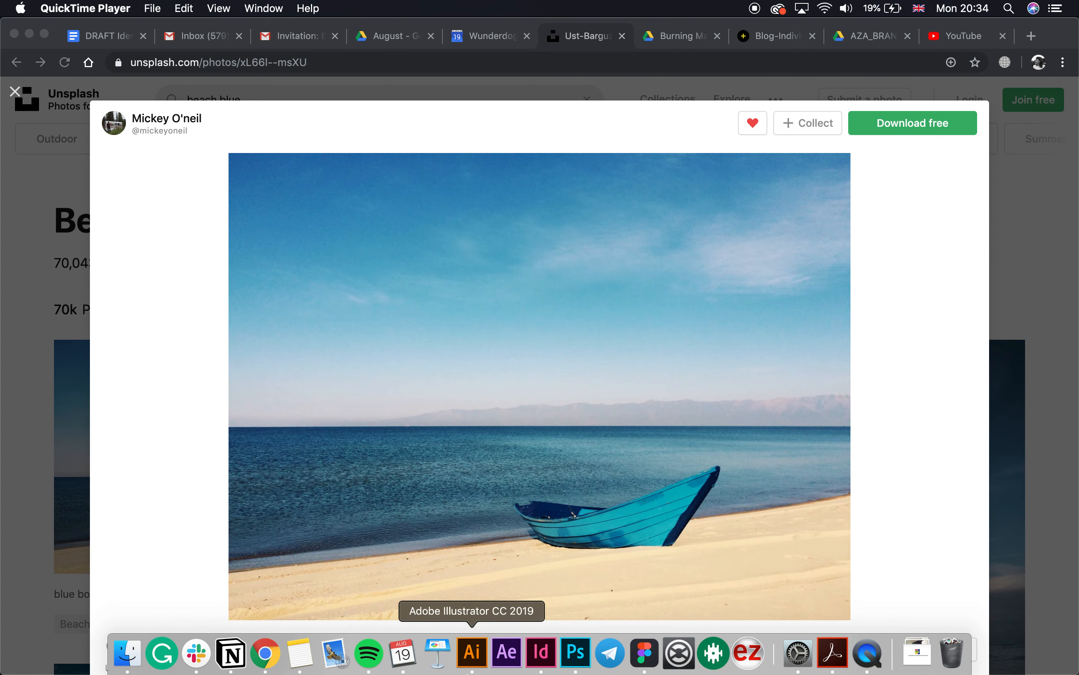
{"action": "left_click", "coordinate": [590, 660]}
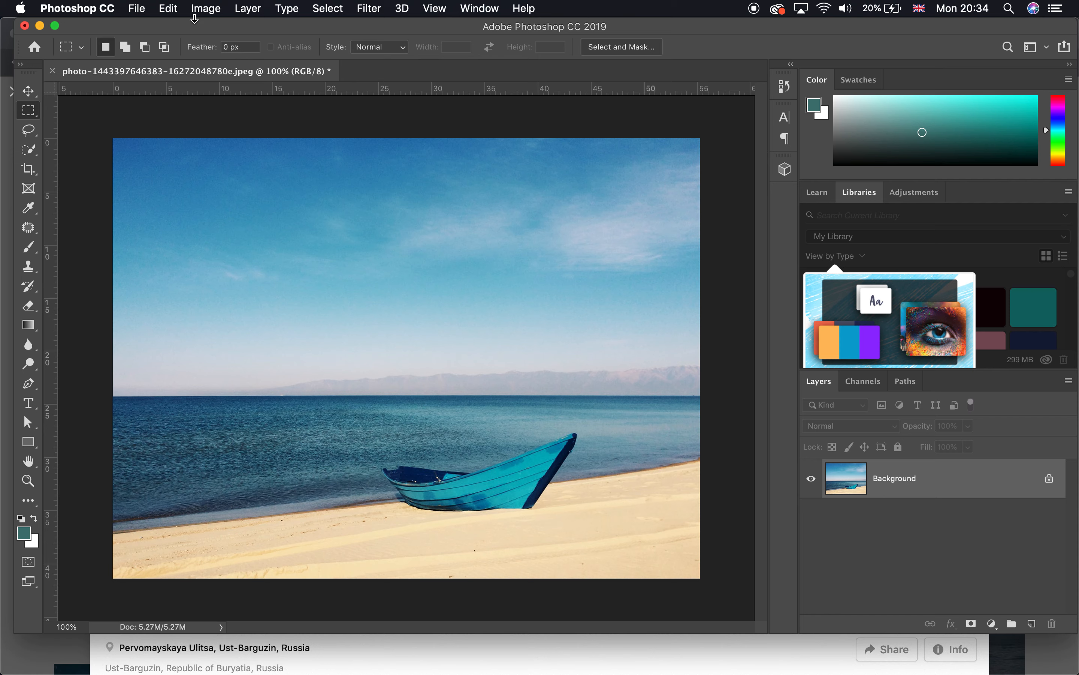
{"action": "left_click", "coordinate": [137, 9]}
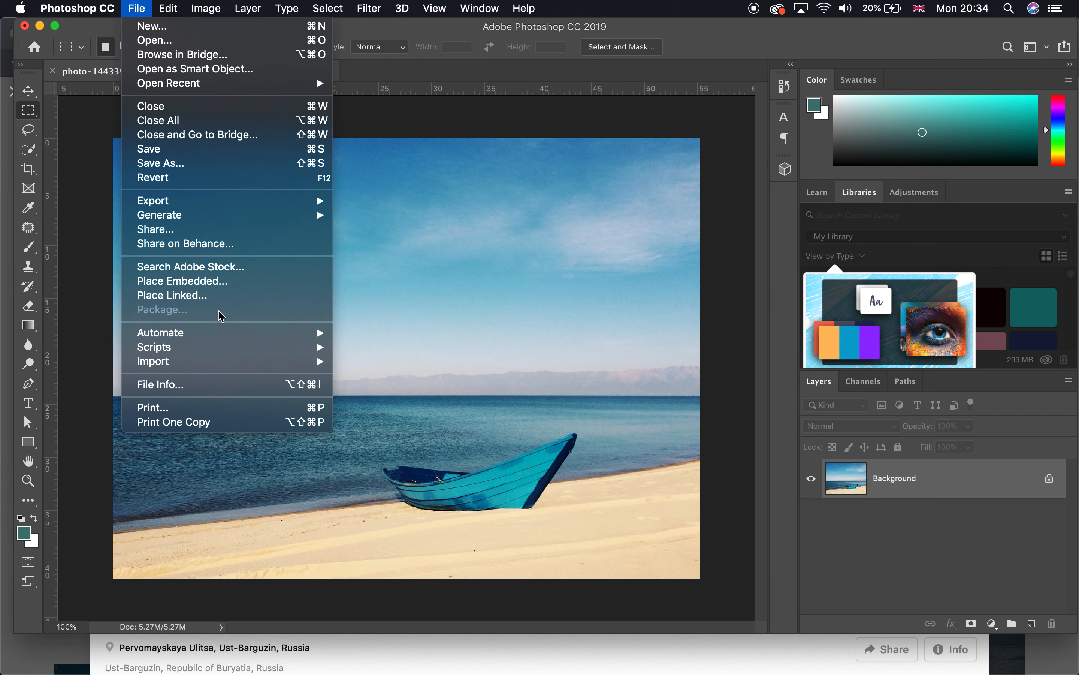
{"action": "left_click", "coordinate": [217, 281]}
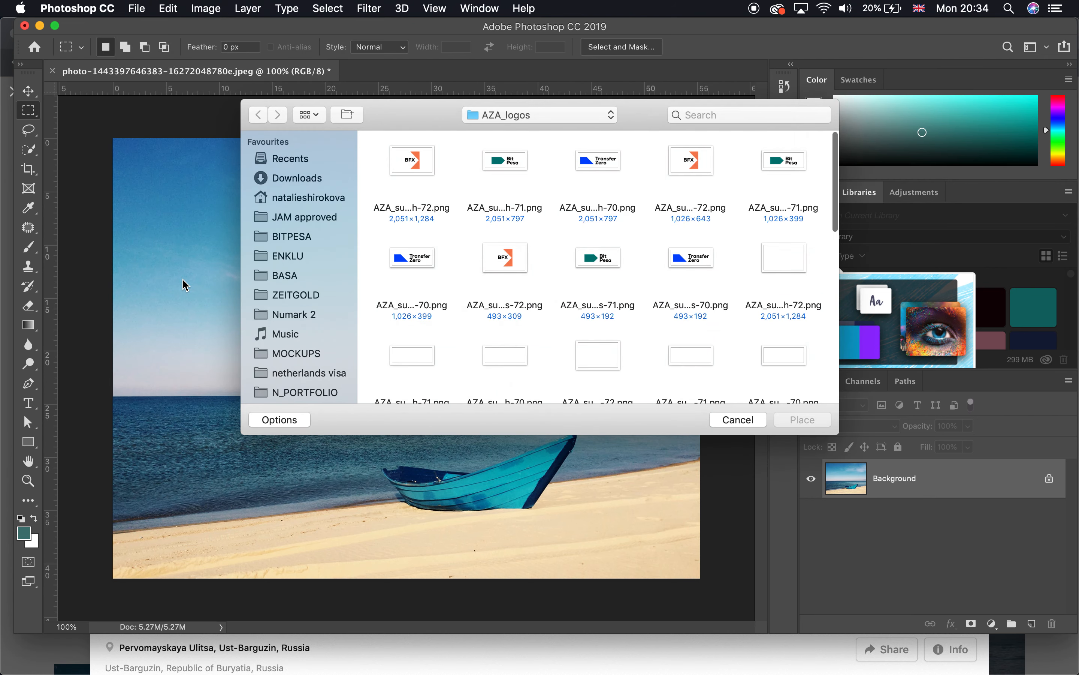
{"action": "scroll", "coordinate": [523, 275], "scroll_direction": "down", "scroll_amount": 10}
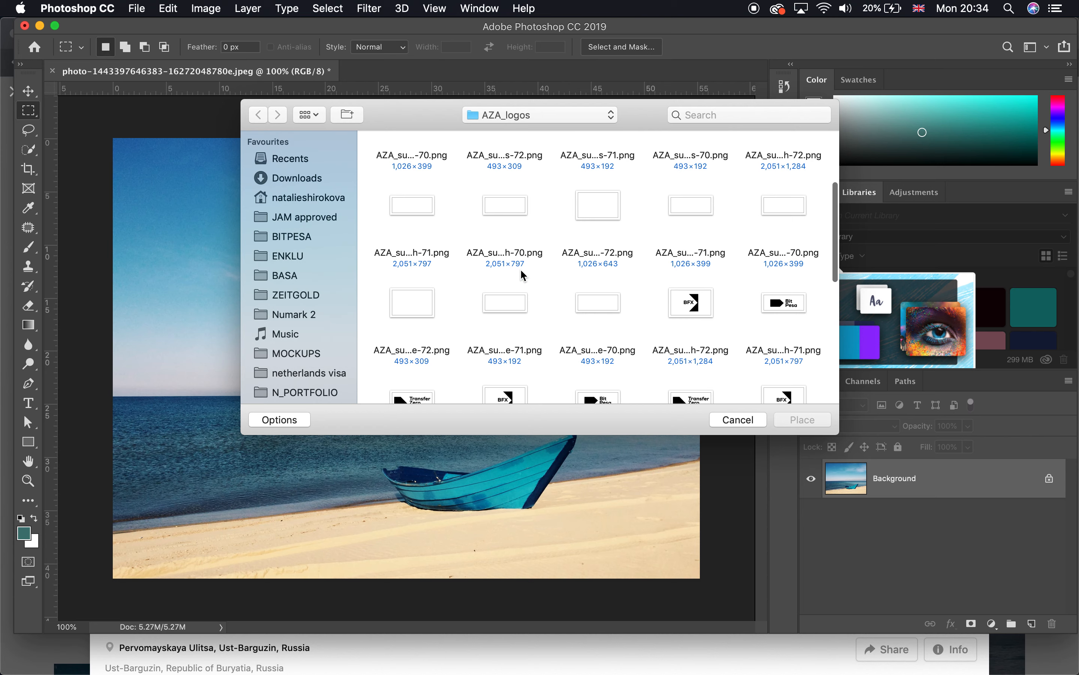
{"action": "scroll", "coordinate": [524, 275], "scroll_direction": "up", "scroll_amount": 2}
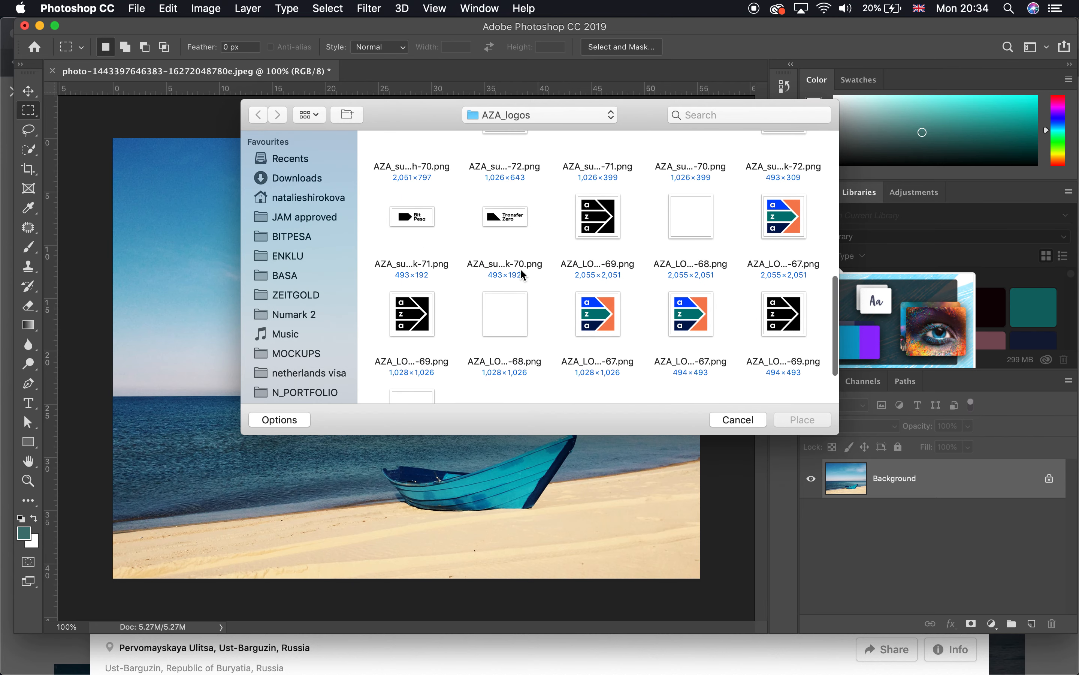
{"action": "left_click", "coordinate": [781, 230]}
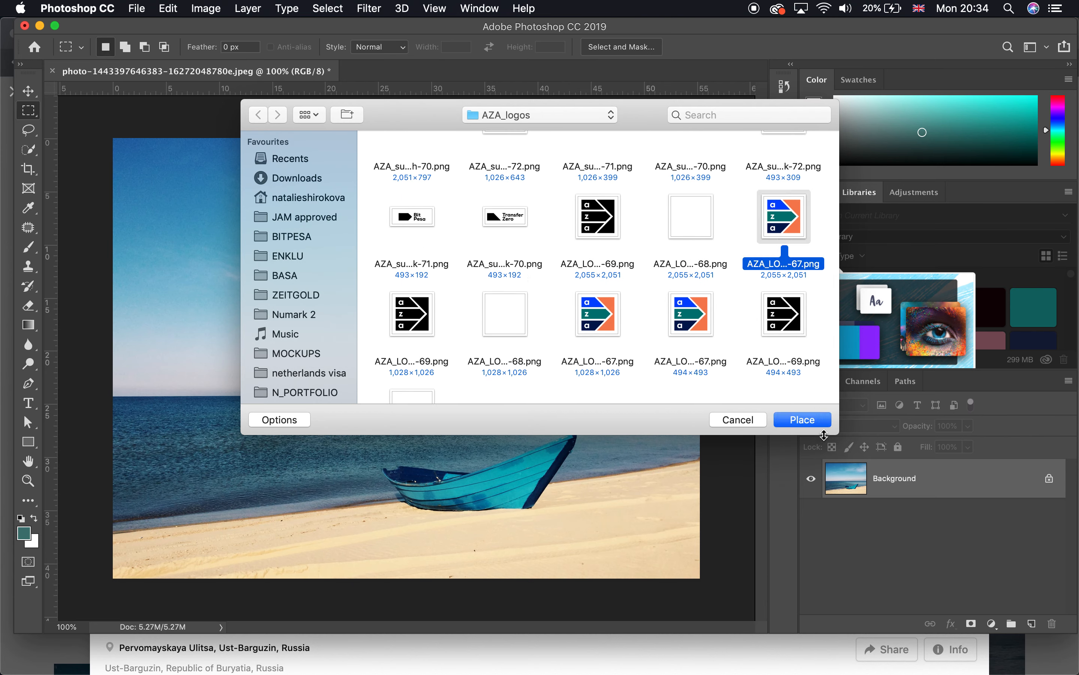
{"action": "left_click", "coordinate": [798, 424]}
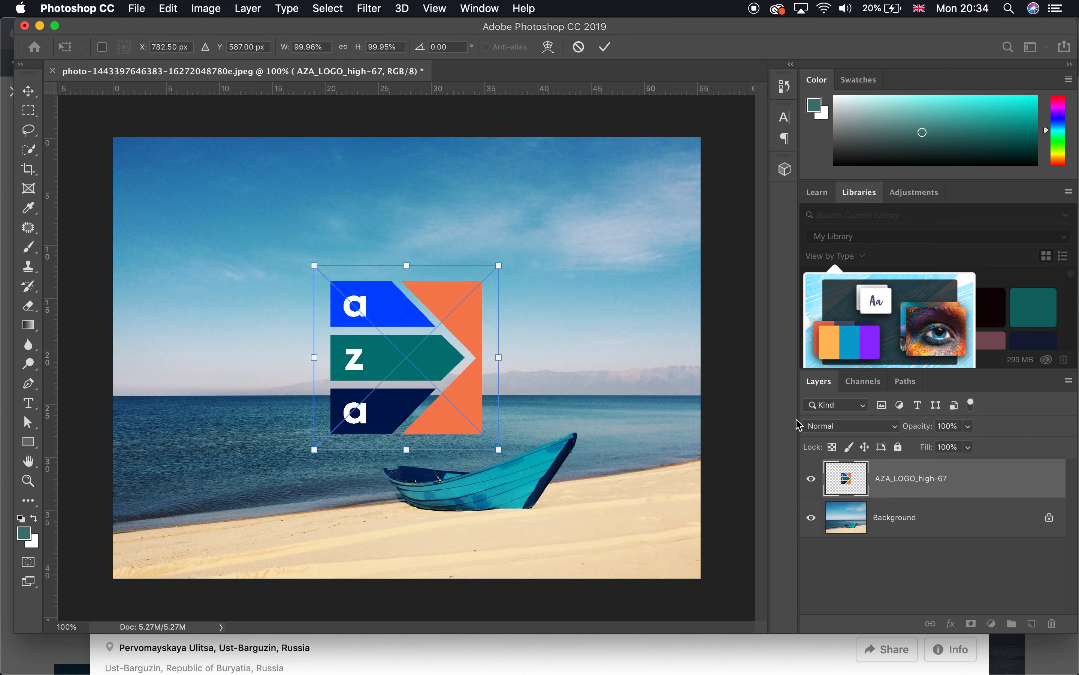
{"action": "left_click", "coordinate": [605, 47]}
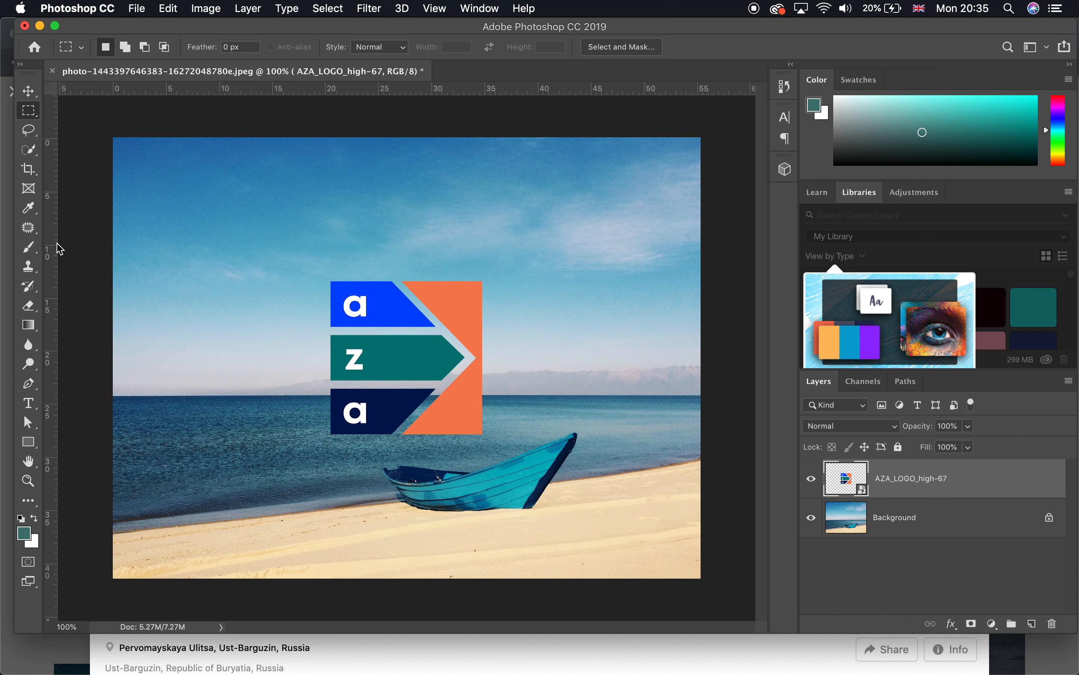
Sample the orange of the placed logo's arrow as the foreground colour, and return to the Move tool
{"action": "left_click", "coordinate": [29, 208]}
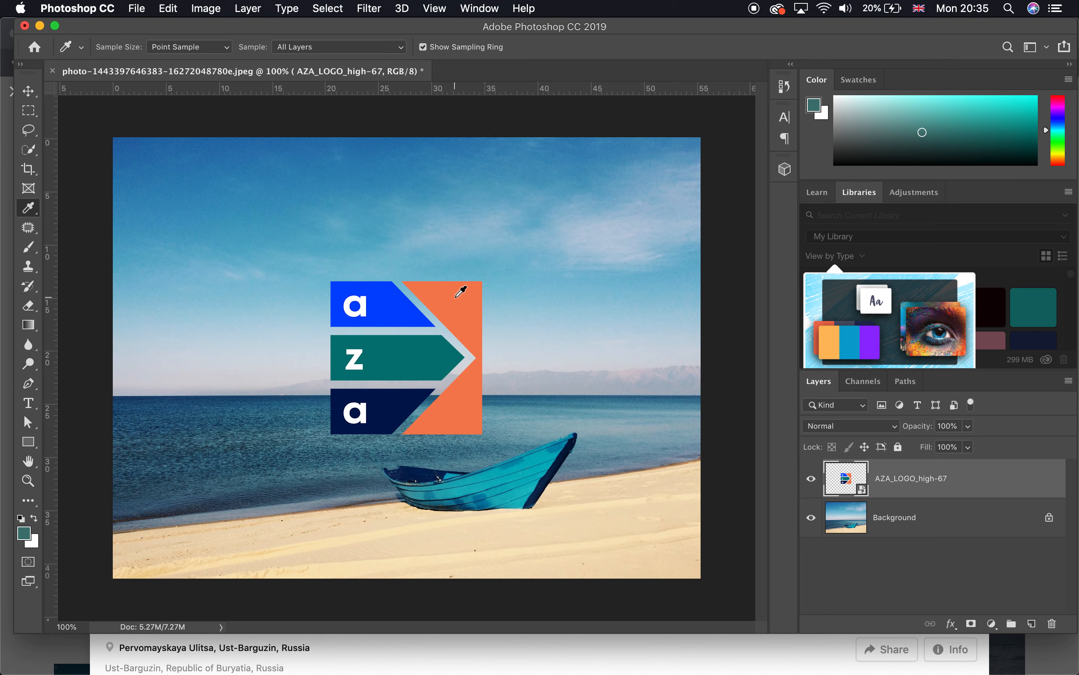
{"action": "left_click", "coordinate": [459, 293]}
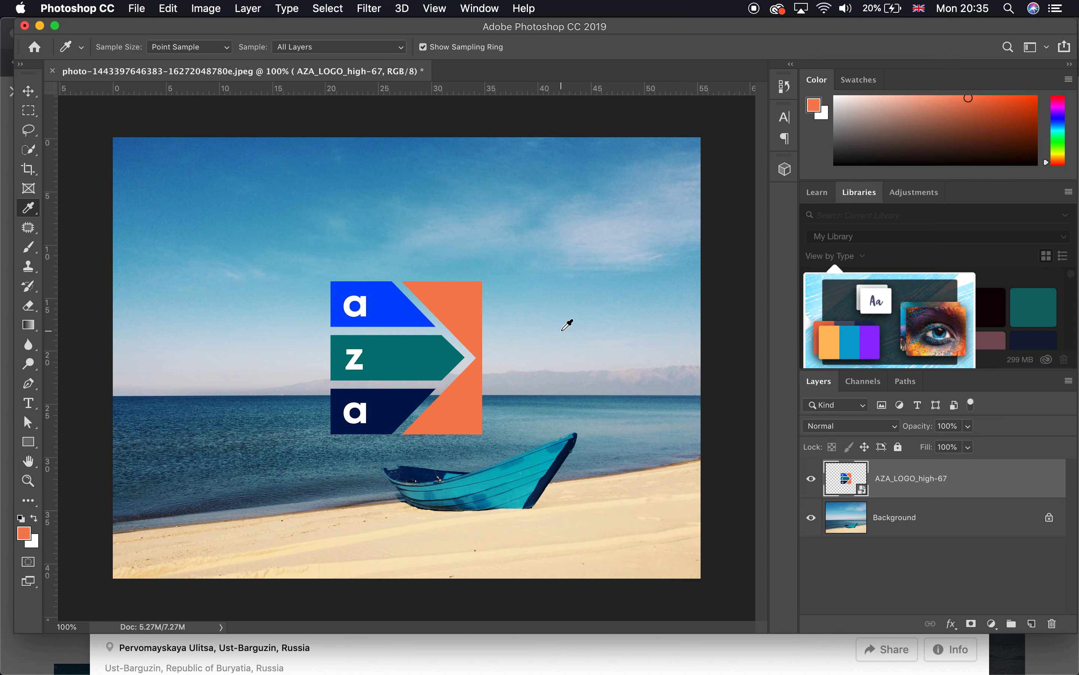
{"action": "left_click", "coordinate": [30, 93]}
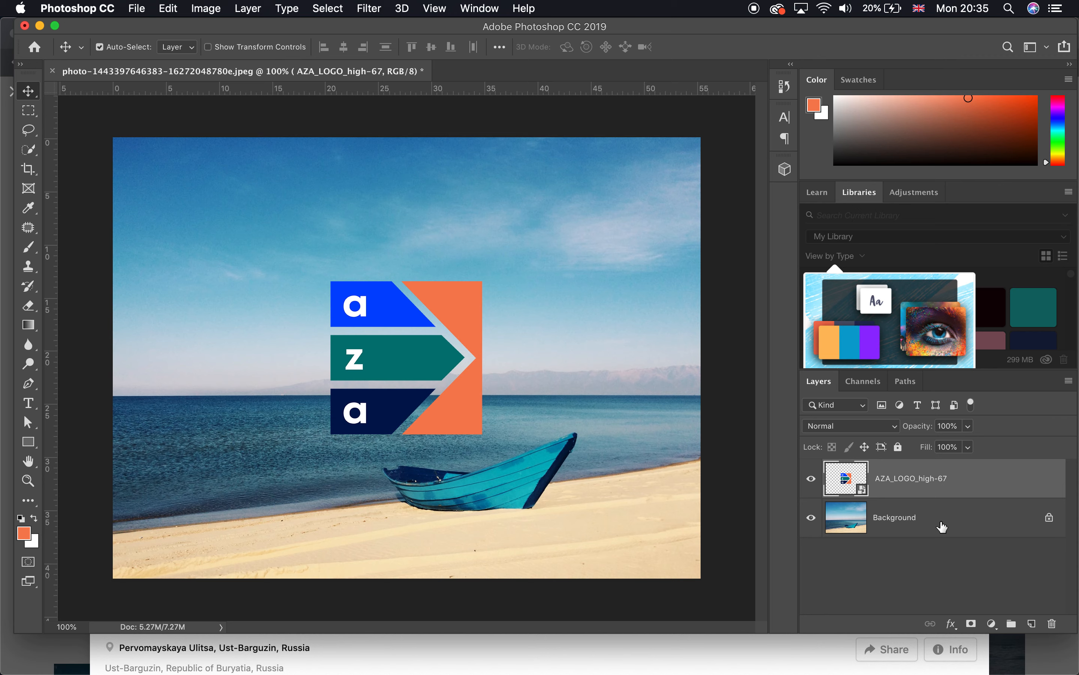
Convert the locked background photo into a regular layer and open the Selective Color adjustment for it, clear of the layers list
{"action": "double_click", "coordinate": [918, 519]}
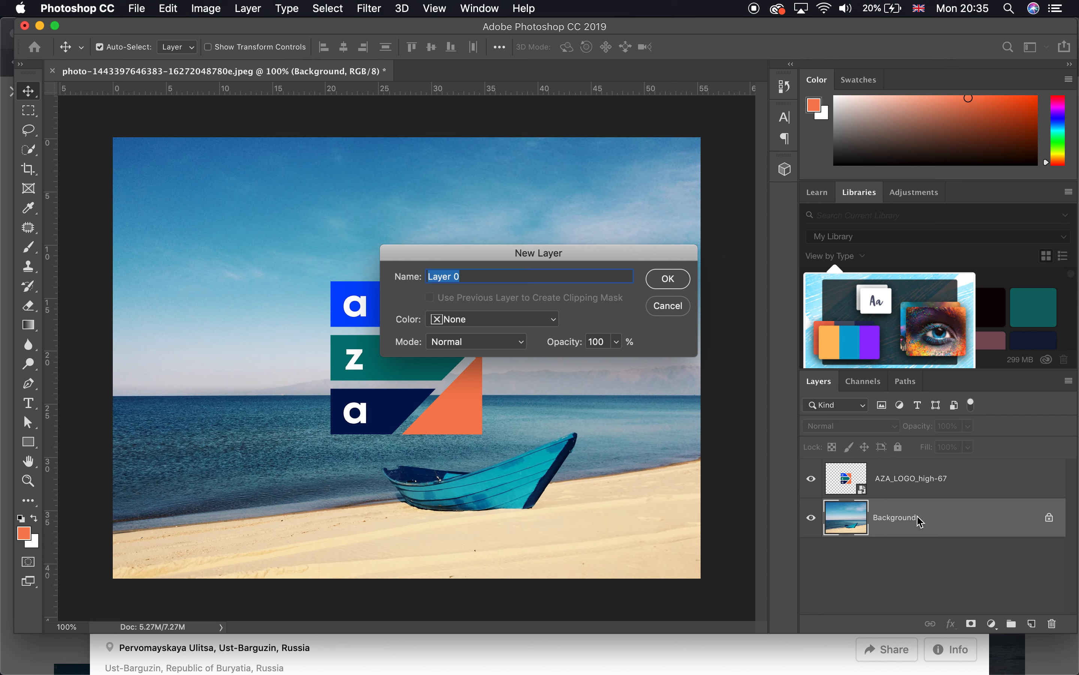
{"action": "left_click", "coordinate": [668, 280]}
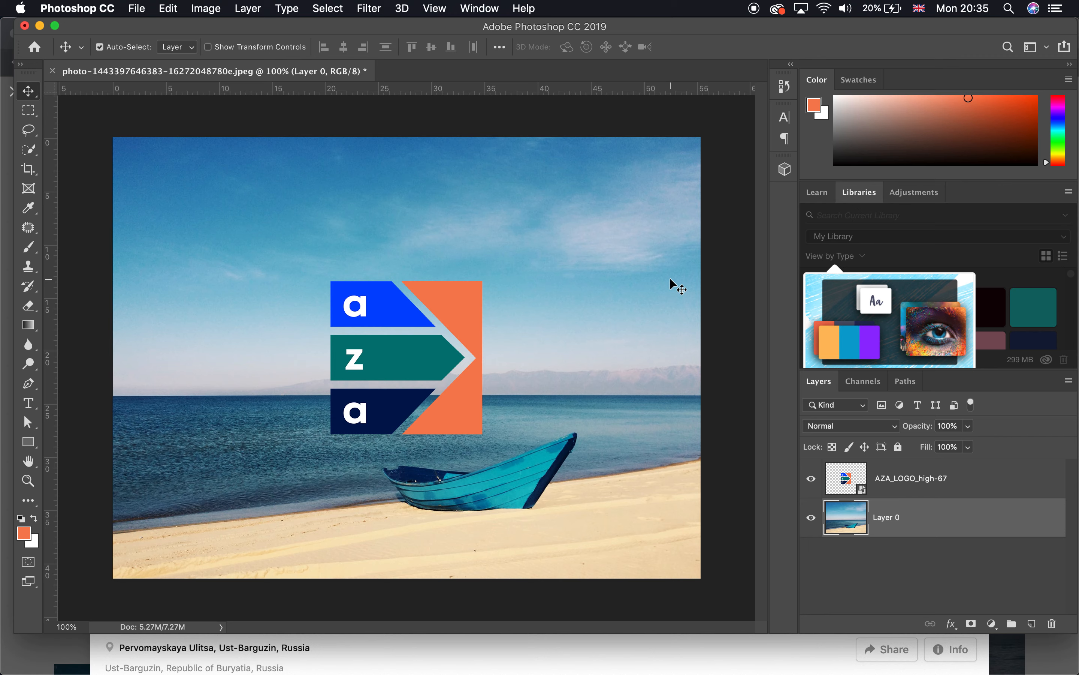
{"action": "left_click", "coordinate": [212, 12]}
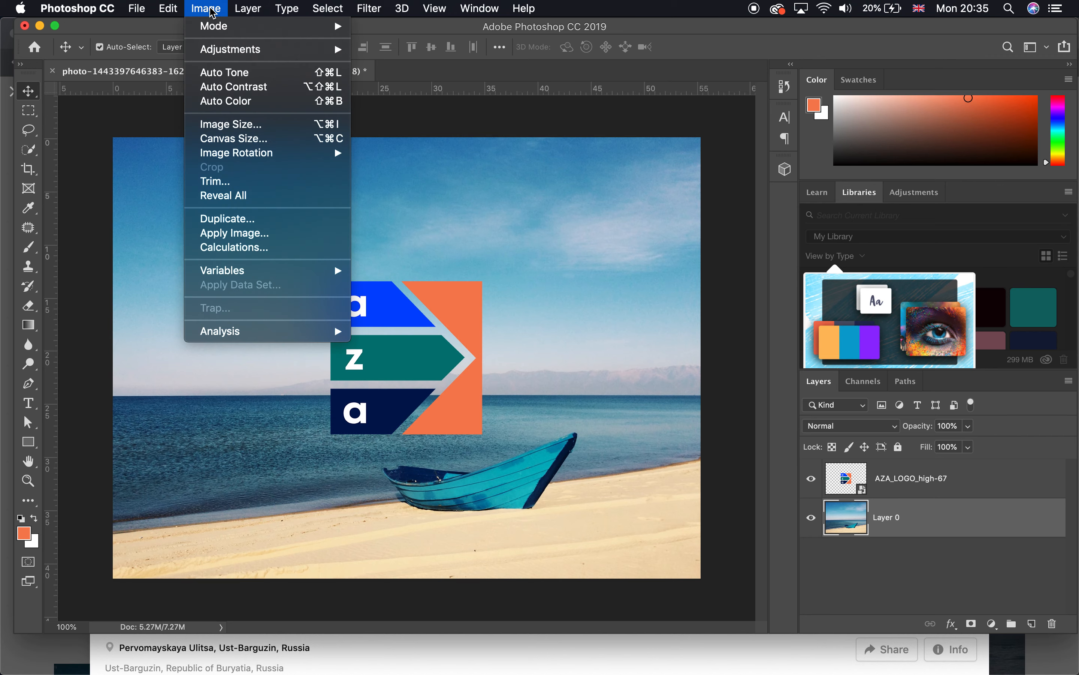
{"action": "mouse_move", "coordinate": [245, 51]}
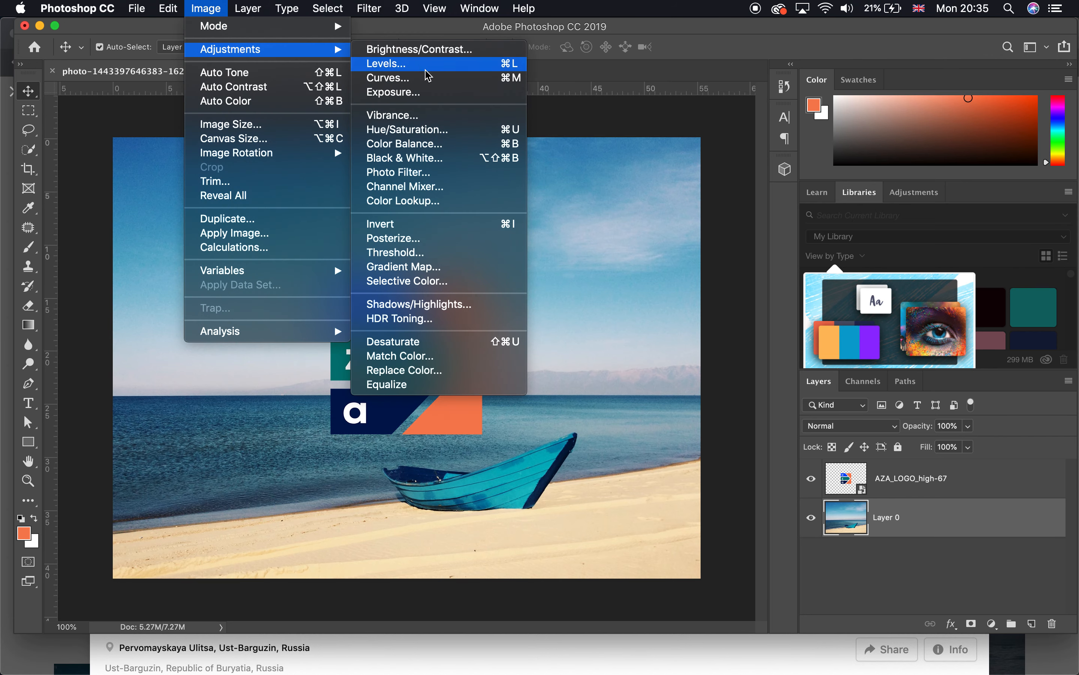
{"action": "left_click", "coordinate": [455, 282]}
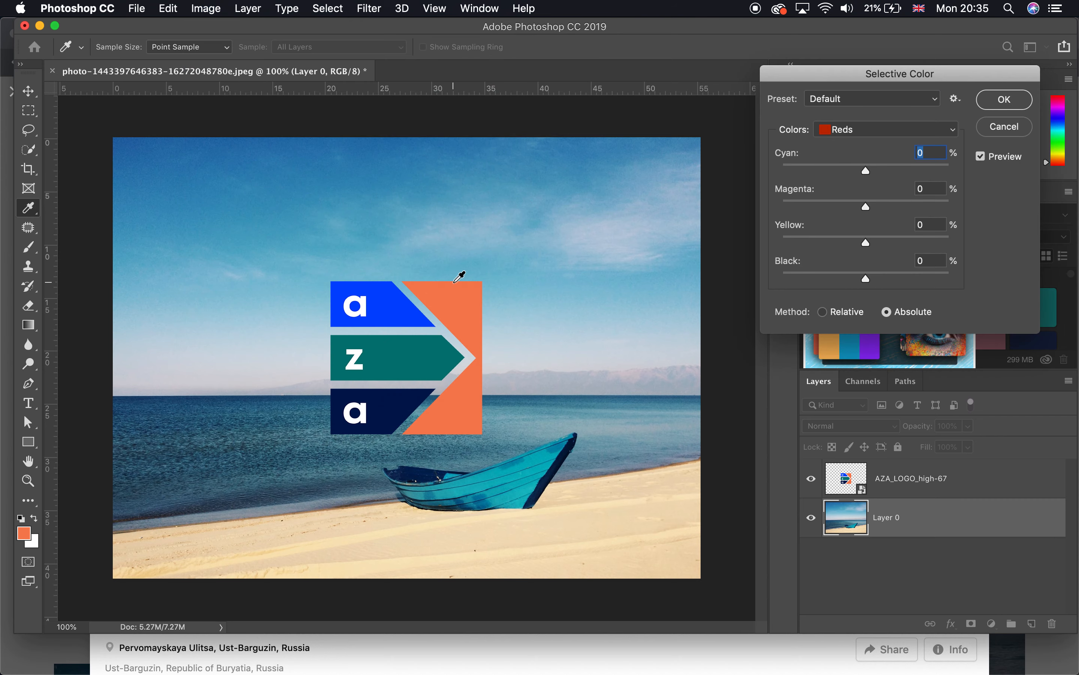
{"action": "left_click_drag", "start_coordinate": [853, 76], "coordinate": [612, 62]}
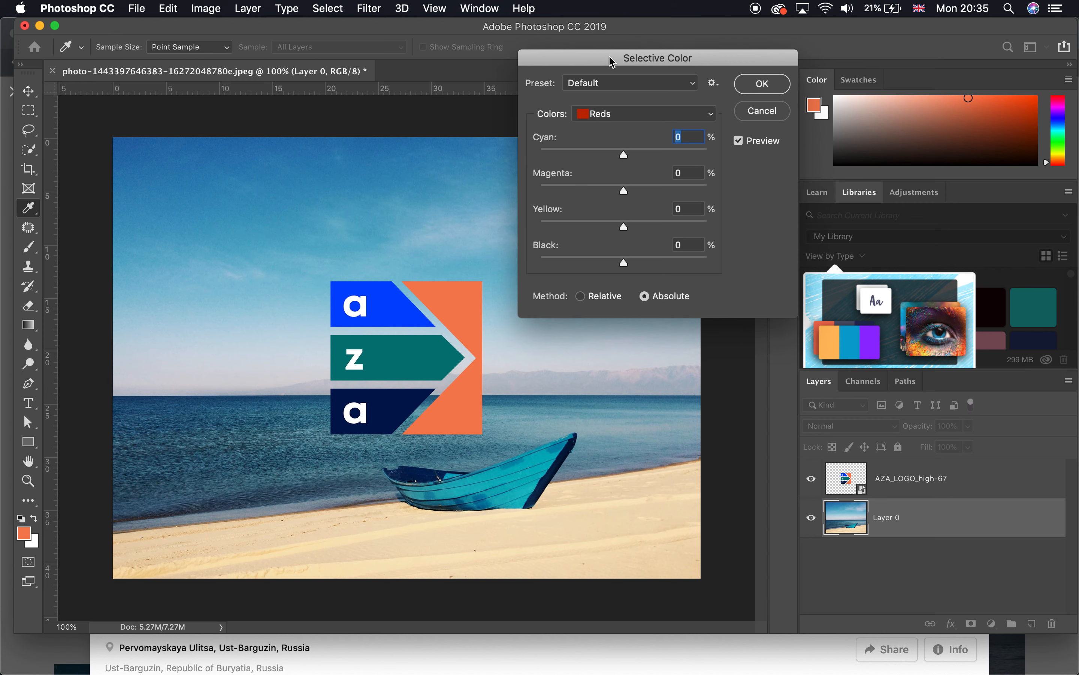
{"action": "left_click", "coordinate": [707, 117]}
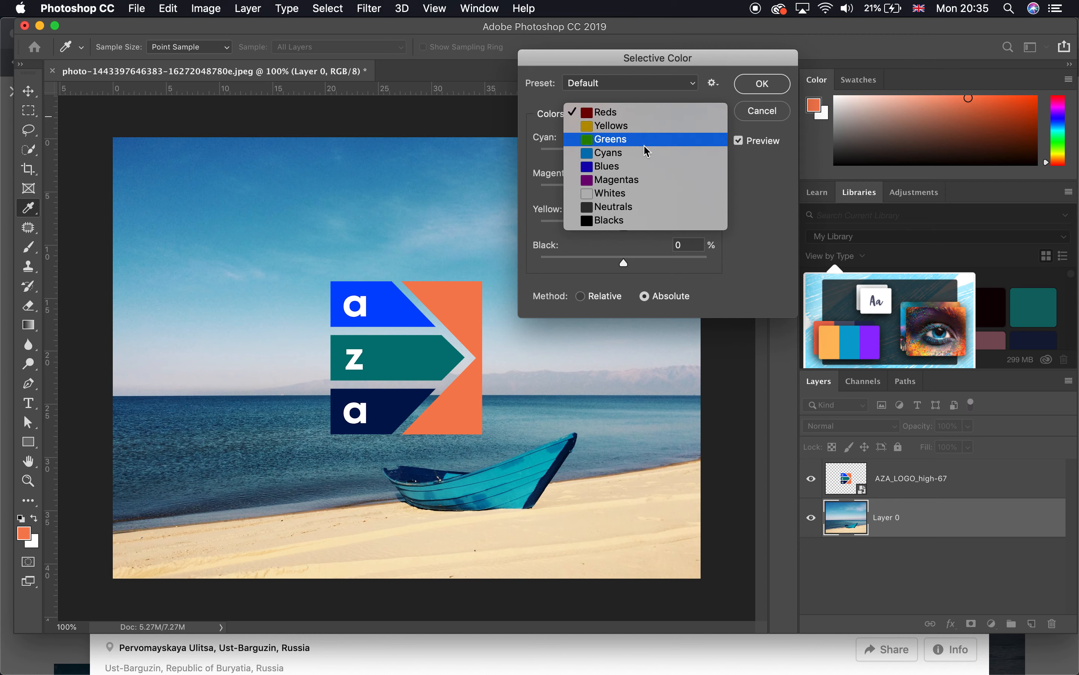
{"action": "left_click", "coordinate": [619, 154]}
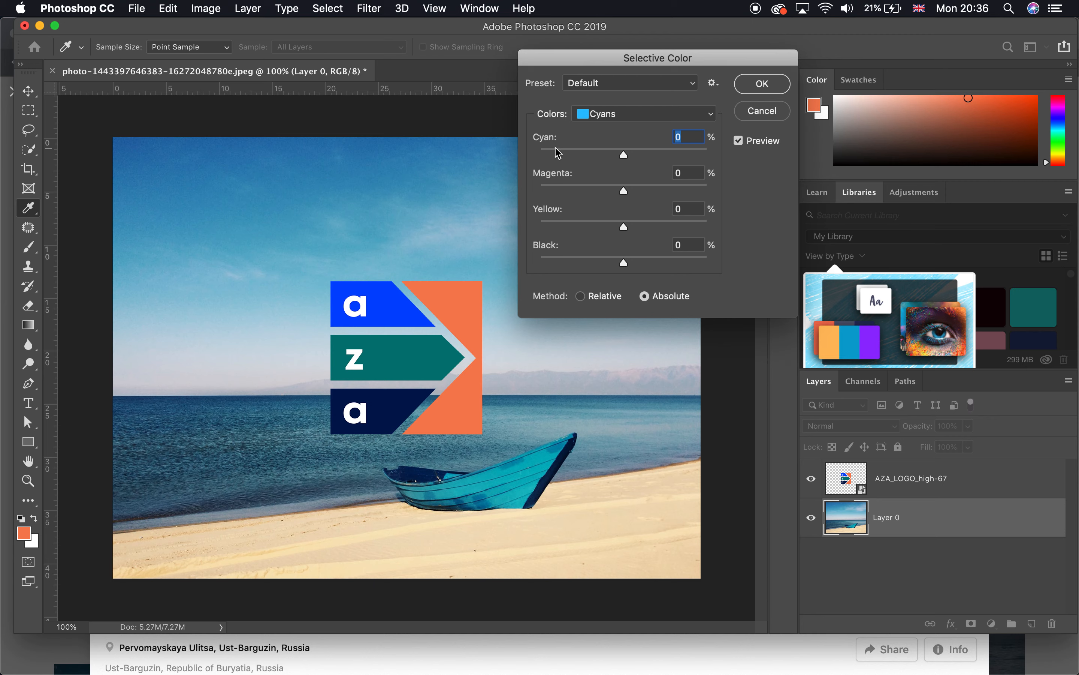
{"action": "mouse_move", "coordinate": [625, 230]}
{"action": "left_mouse_down"}
{"action": "mouse_move", "coordinate": [705, 238]}
{"action": "mouse_move", "coordinate": [627, 231]}
{"action": "left_mouse_up"}
Recolour the sand by setting magenta and yellow to +100% for the Yellows range in Selective Color
{"action": "left_click", "coordinate": [652, 118]}
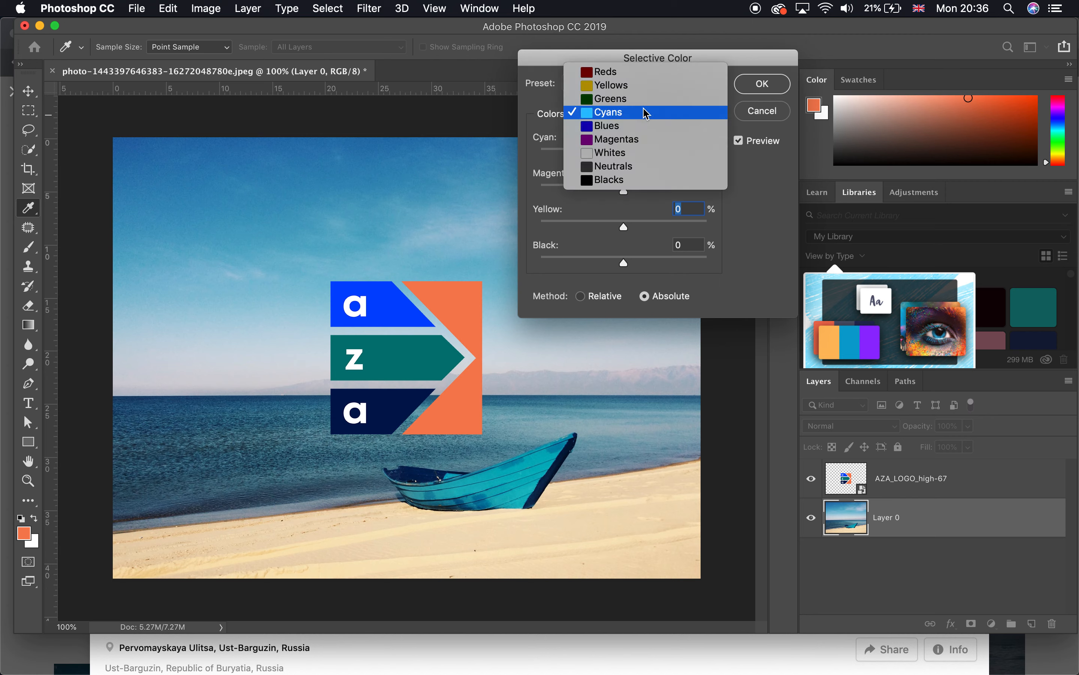
{"action": "left_click", "coordinate": [622, 91]}
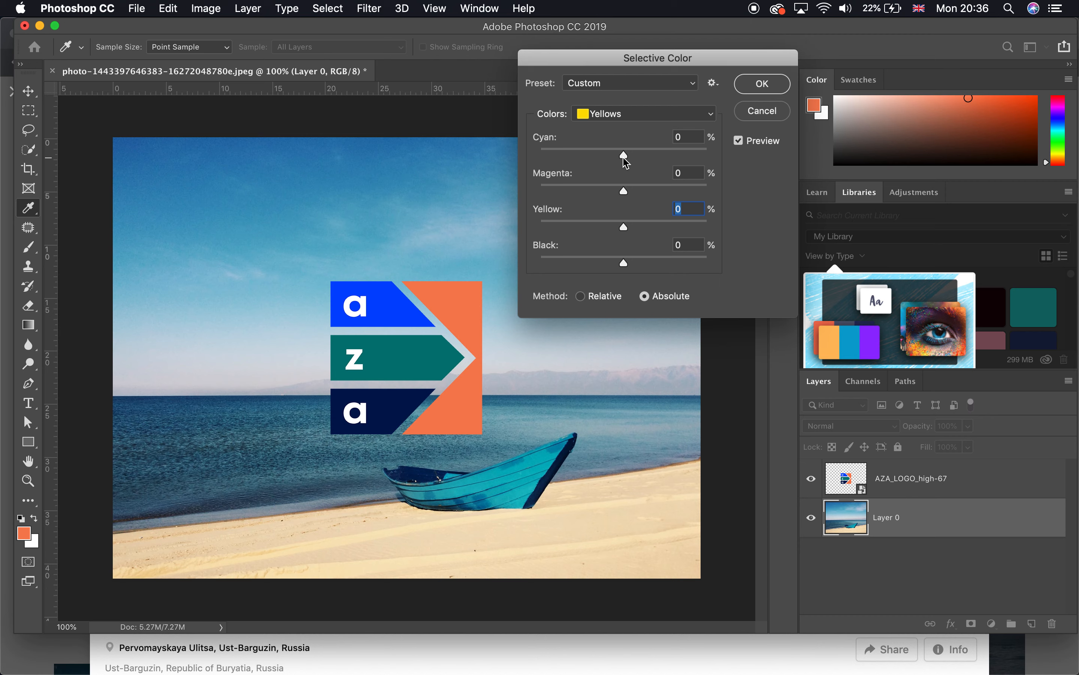
{"action": "left_click", "coordinate": [624, 192]}
{"action": "left_click_drag", "start_coordinate": [625, 193], "coordinate": [722, 203]}
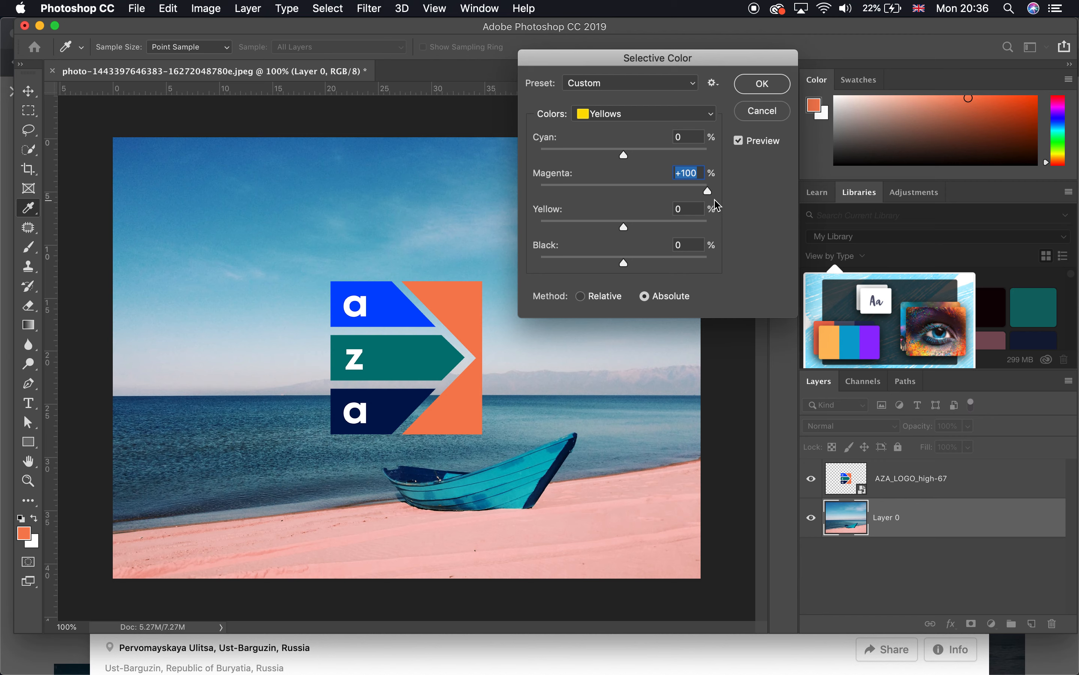
{"action": "mouse_move", "coordinate": [709, 203]}
{"action": "left_mouse_down"}
{"action": "mouse_move", "coordinate": [696, 202]}
{"action": "mouse_move", "coordinate": [714, 202]}
{"action": "left_mouse_up"}
{"action": "left_click_drag", "start_coordinate": [628, 230], "coordinate": [711, 238]}
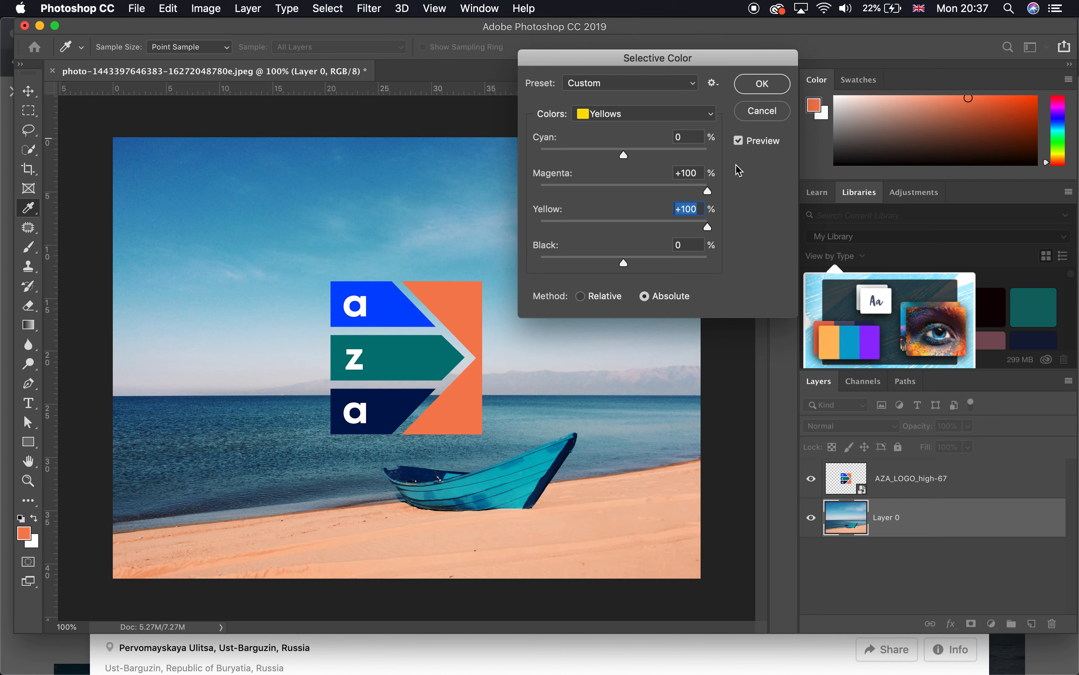
Switch Selective Color to the Blues range, try magenta at +77%, and set its cyan and magenta back to 0%
{"action": "left_click", "coordinate": [685, 120]}
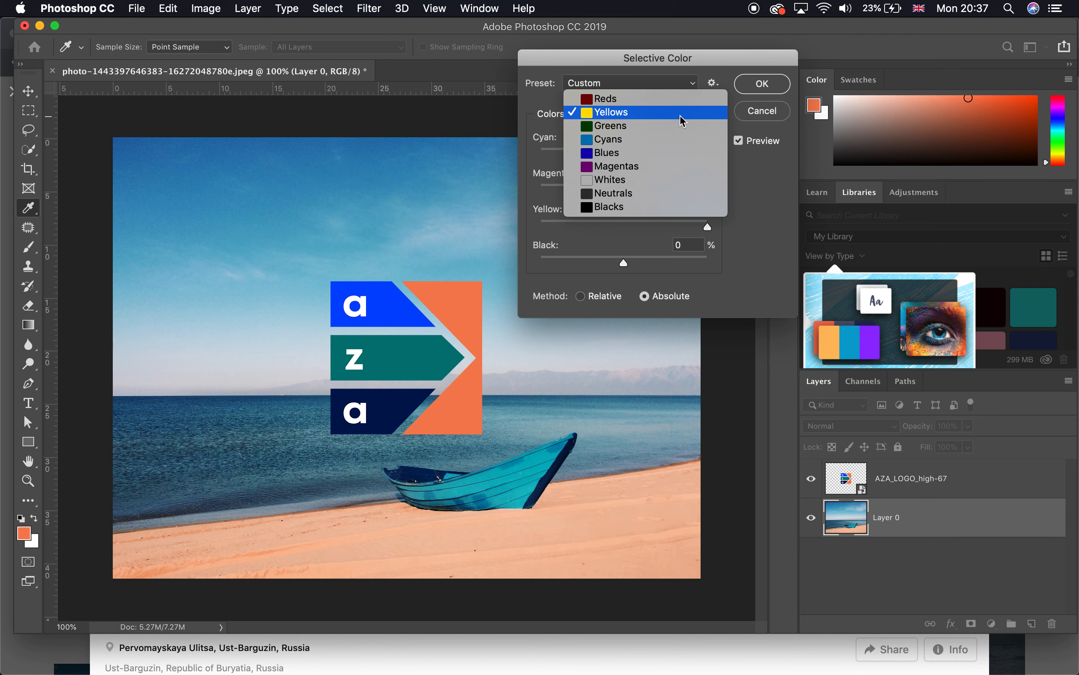
{"action": "left_click", "coordinate": [676, 153]}
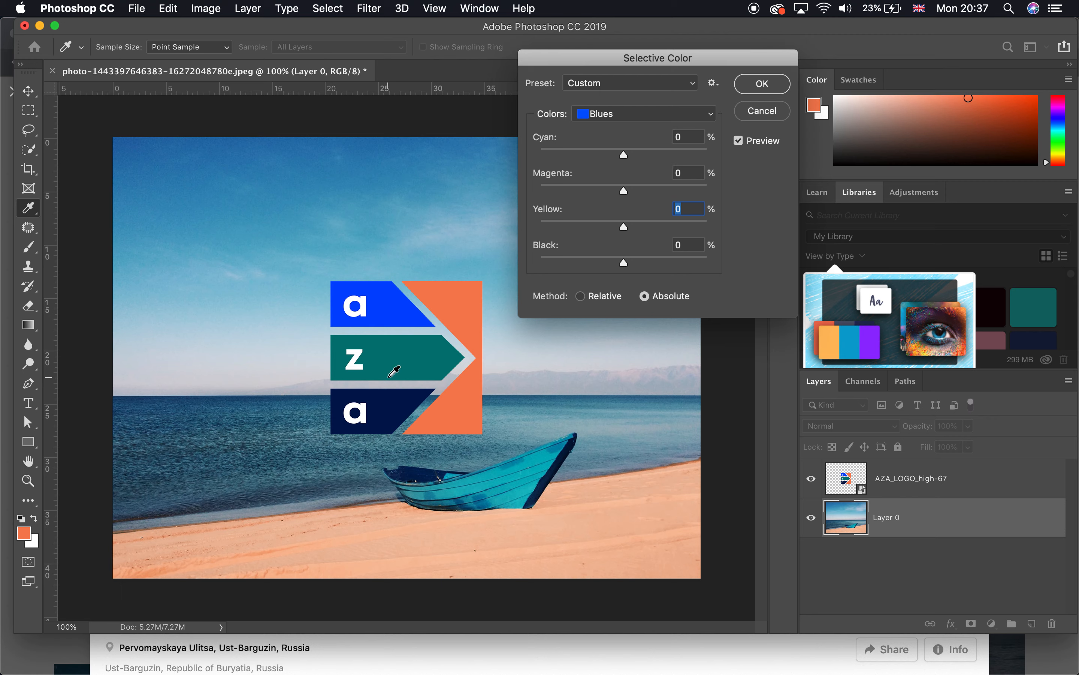
{"action": "left_click_drag", "start_coordinate": [625, 158], "coordinate": [691, 201]}
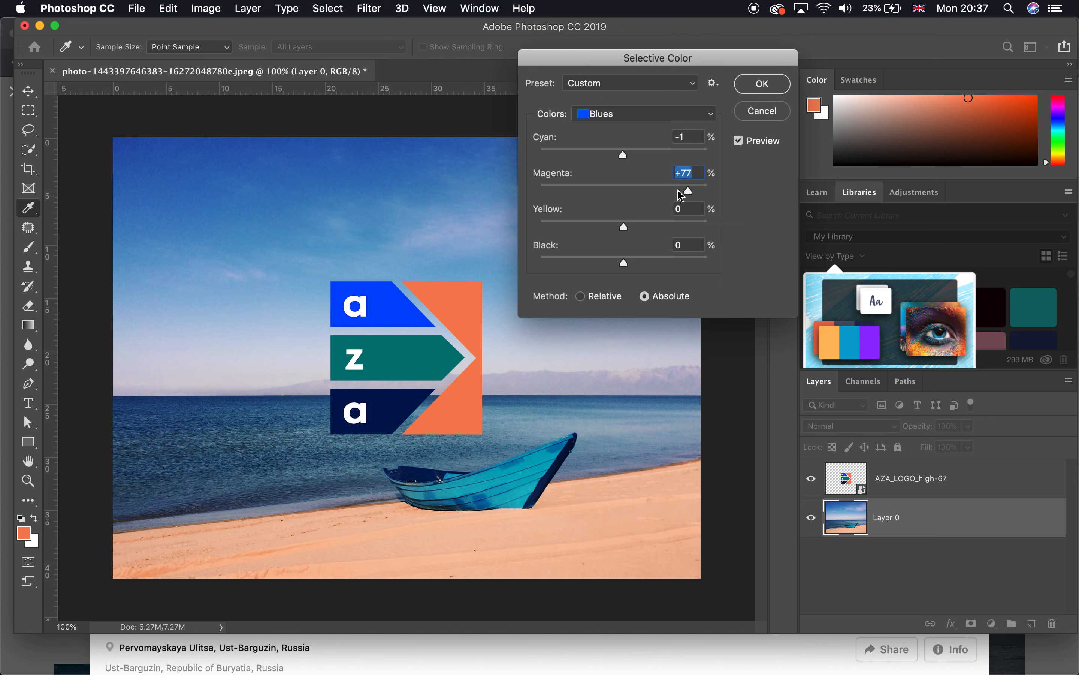
{"action": "left_click_drag", "start_coordinate": [687, 194], "coordinate": [627, 196]}
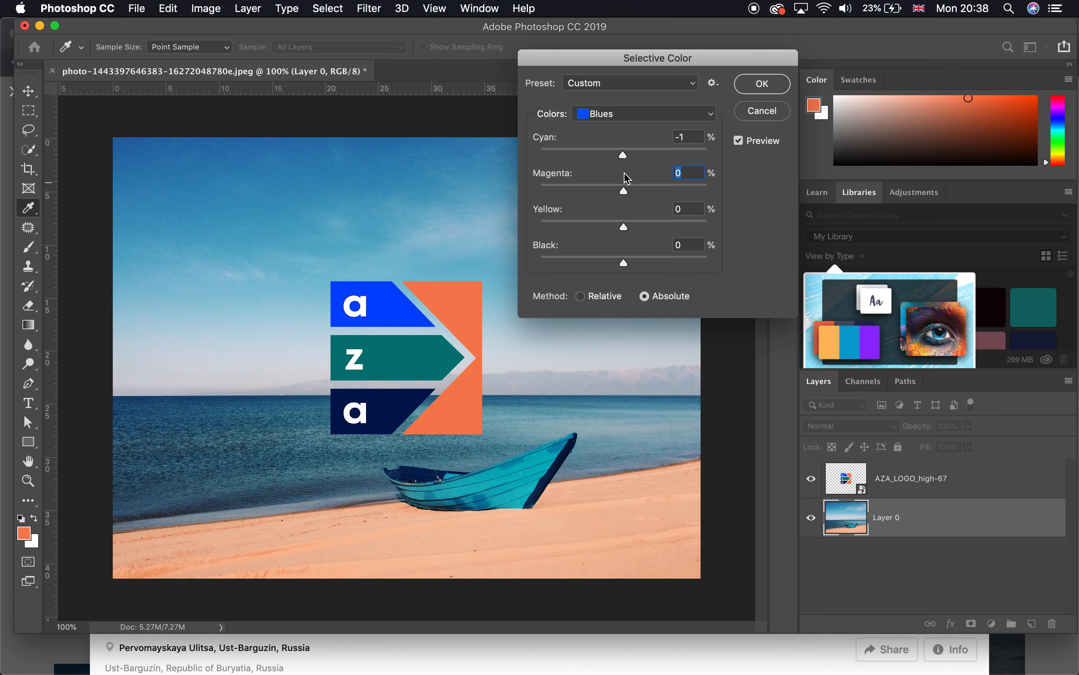
{"action": "left_click_drag", "start_coordinate": [692, 136], "coordinate": [641, 138]}
{"action": "type", "text": "0"}
Set the Blues range's yellow to -100%, raise its black to deepen the sky and sea, and apply the Selective Color adjustment
{"action": "left_click_drag", "start_coordinate": [624, 228], "coordinate": [588, 229]}
{"action": "left_click_drag", "start_coordinate": [587, 229], "coordinate": [541, 226]}
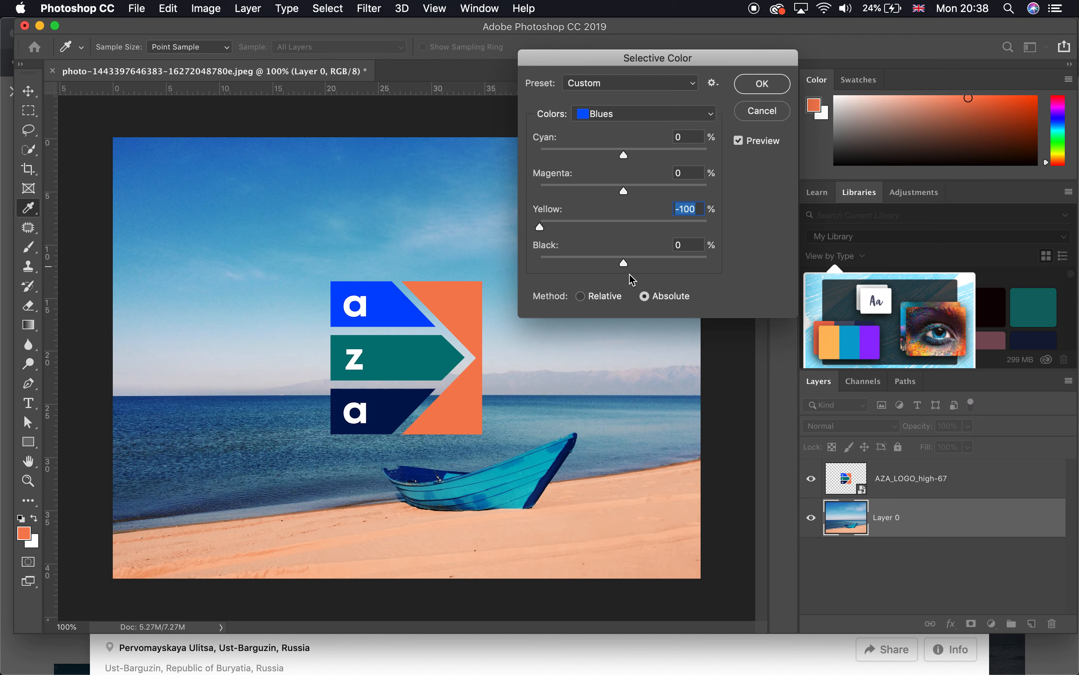
{"action": "left_click_drag", "start_coordinate": [625, 267], "coordinate": [677, 273]}
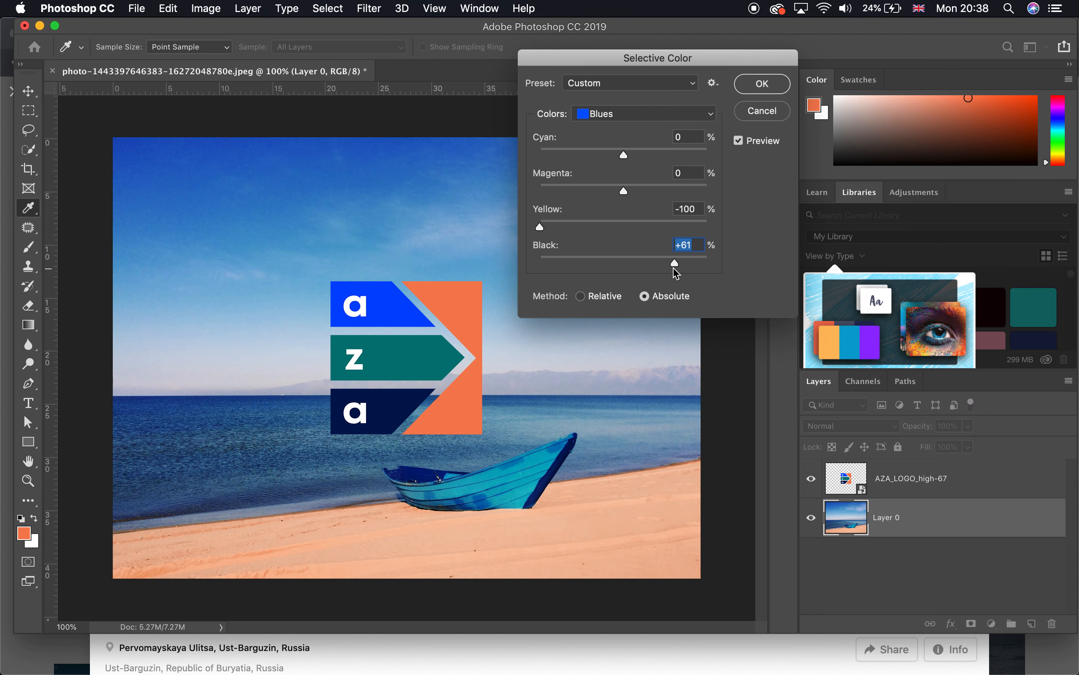
{"action": "left_click_drag", "start_coordinate": [677, 263], "coordinate": [647, 270]}
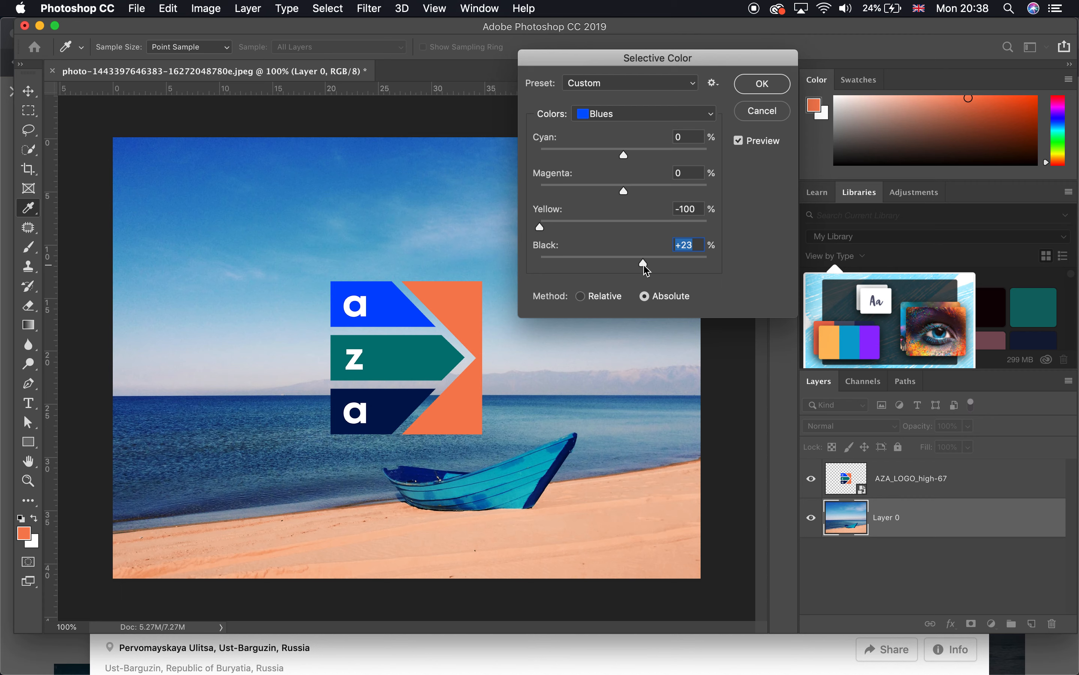
{"action": "left_click_drag", "start_coordinate": [647, 270], "coordinate": [643, 267]}
{"action": "left_click_drag", "start_coordinate": [640, 265], "coordinate": [662, 268]}
{"action": "left_click", "coordinate": [762, 84]}
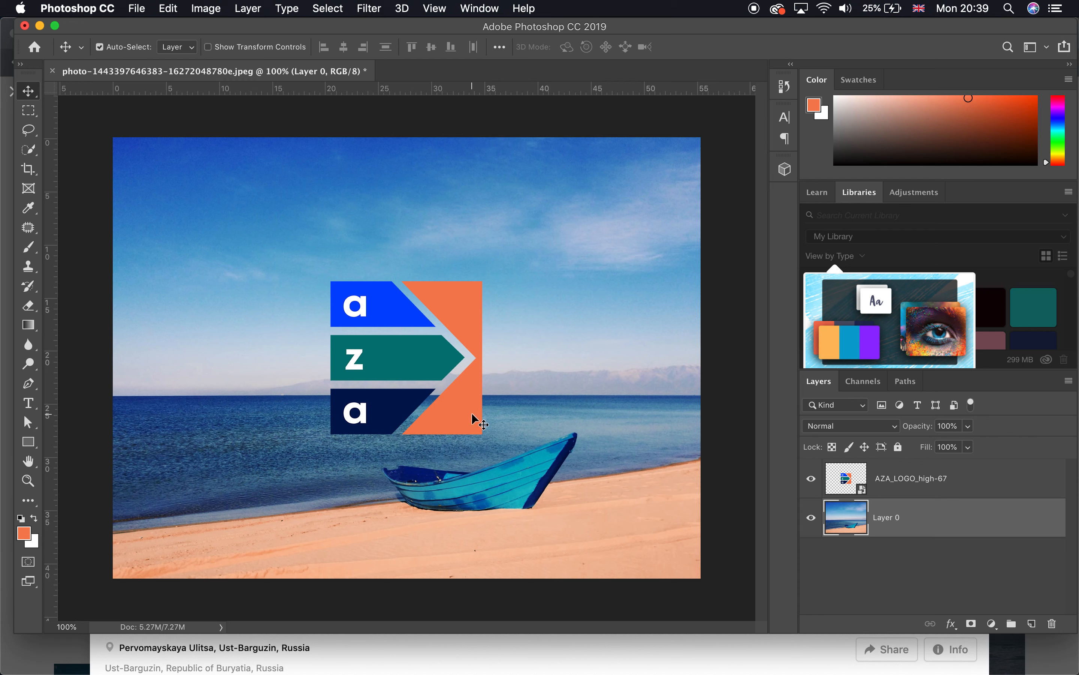
Hide the AZA_LOGO_high-67 layer to check the recoloured photo, and delete that layer
{"action": "left_click", "coordinate": [812, 480]}
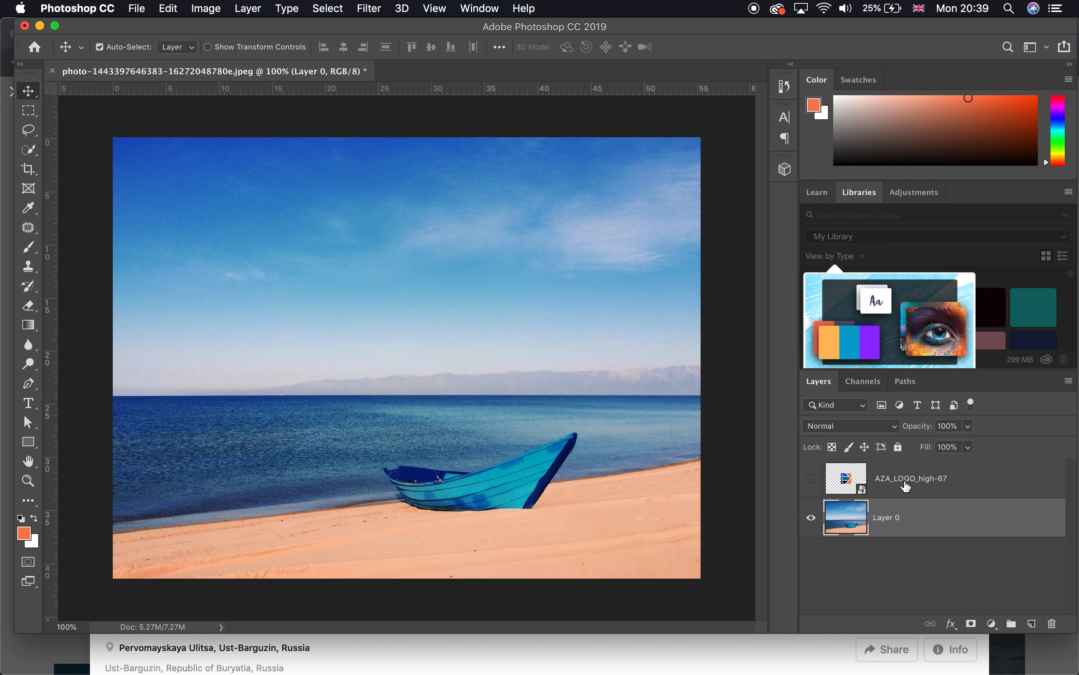
{"action": "left_click", "coordinate": [894, 481]}
{"action": "key", "text": "BackSpace"}
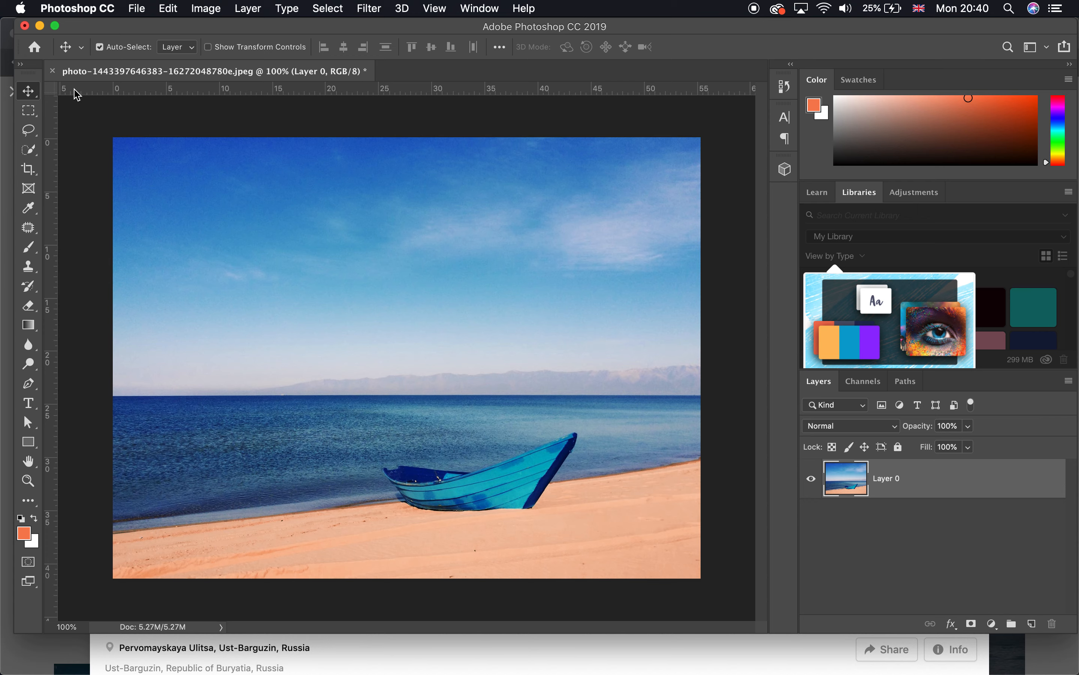
Save the recoloured photo as a PNG copy in the photo retouch guide folder, using the large file size option
{"action": "left_click", "coordinate": [137, 9]}
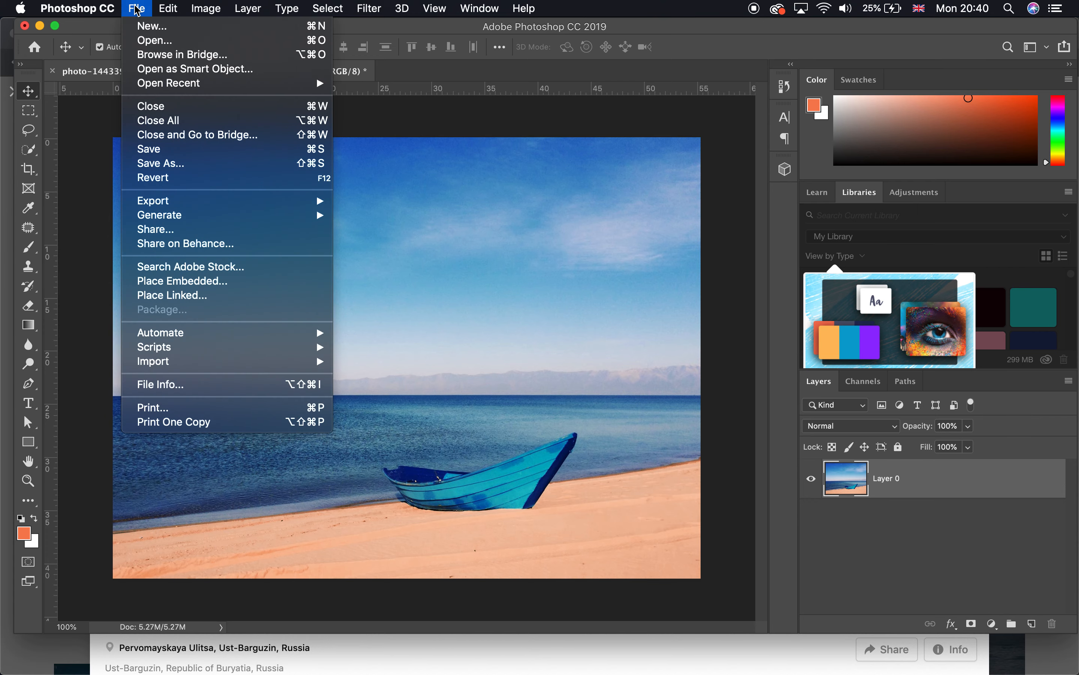
{"action": "left_click", "coordinate": [162, 165]}
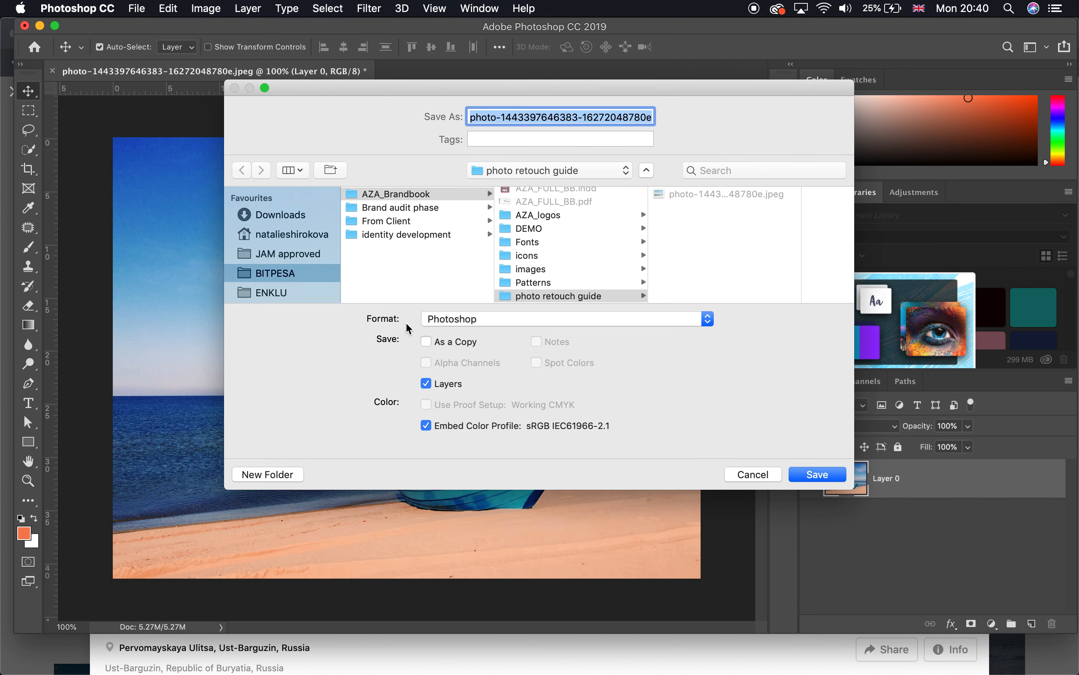
{"action": "left_click", "coordinate": [475, 325]}
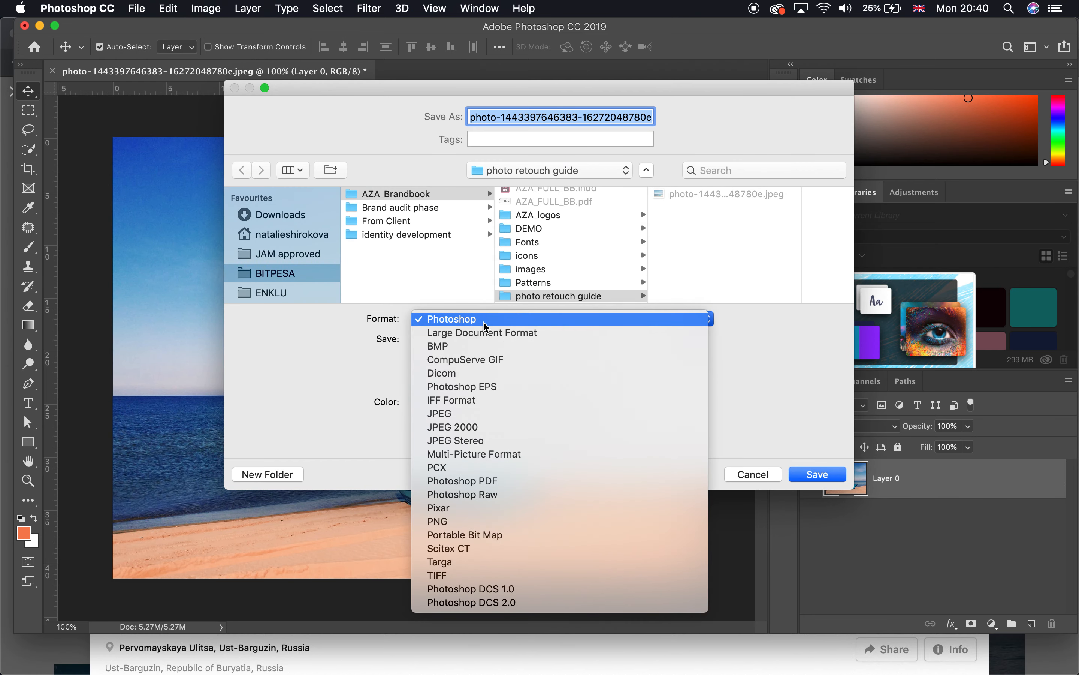
{"action": "left_click", "coordinate": [505, 520]}
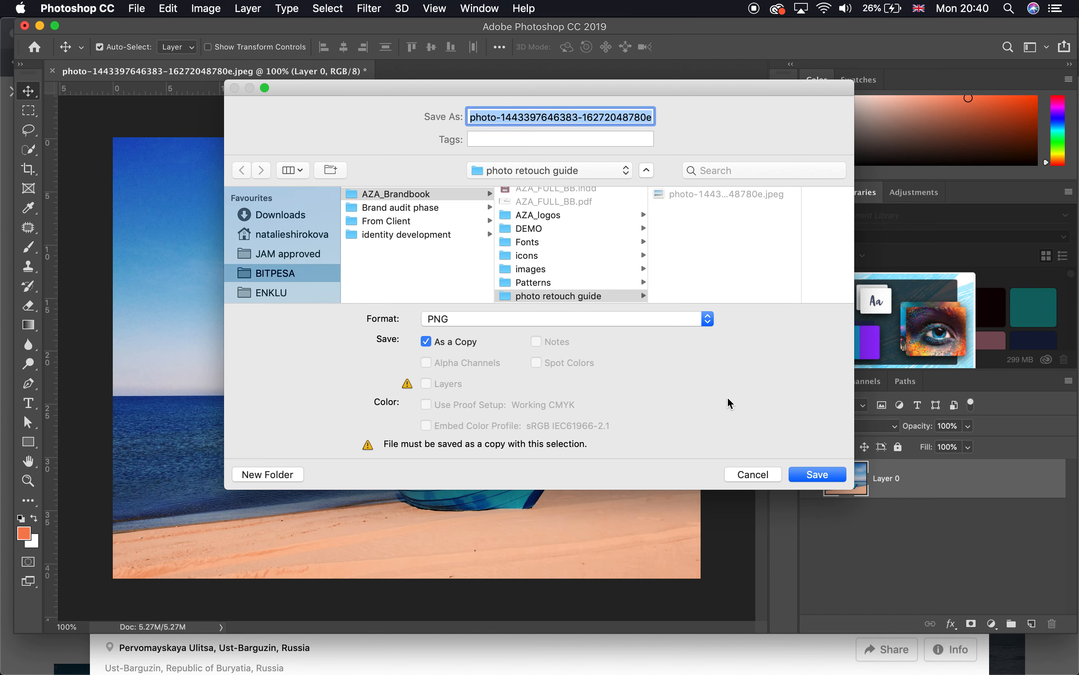
{"action": "left_click", "coordinate": [821, 475]}
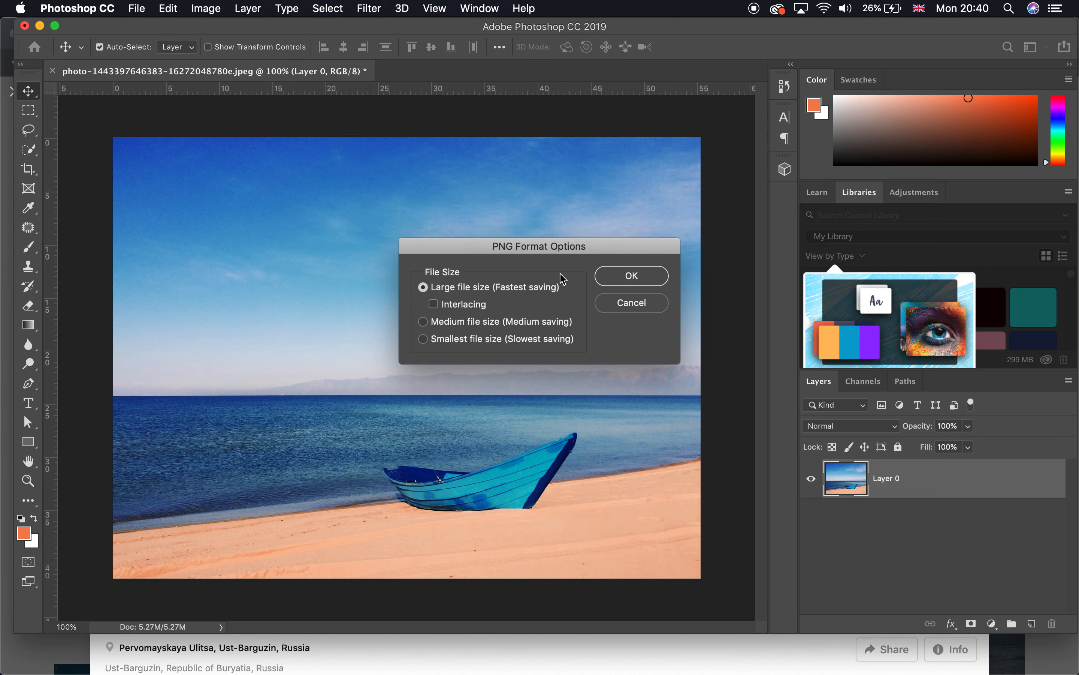
{"action": "left_click", "coordinate": [629, 275]}
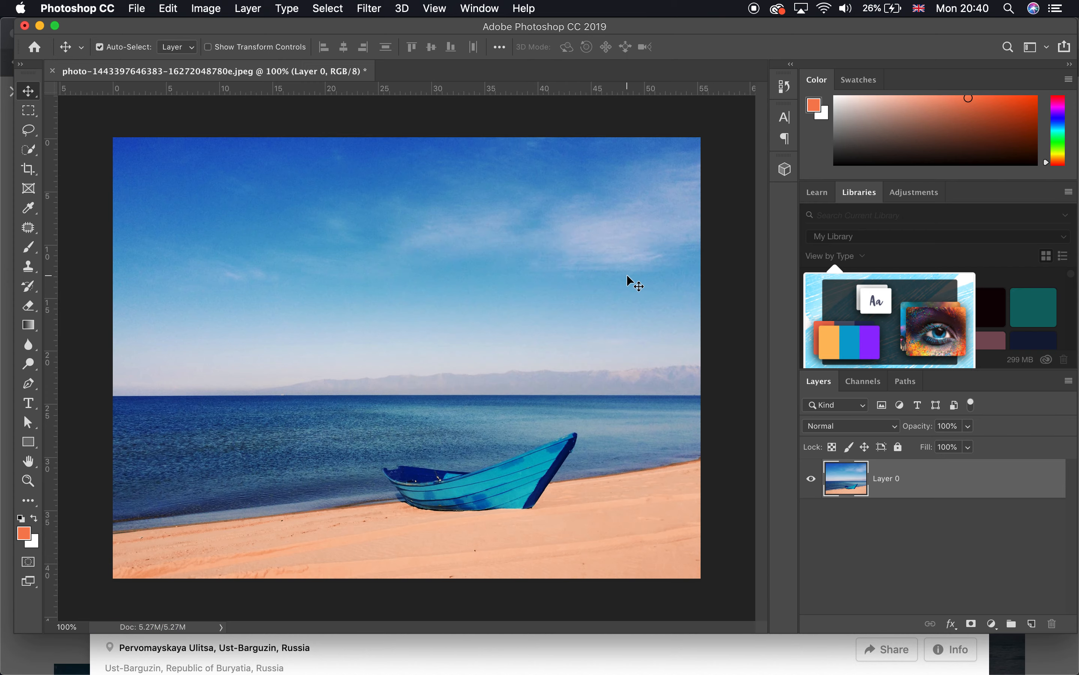
Switch to Finder and open the photo retouch guide folder inside BITPESA's AZA_Brandbook folder
{"action": "key", "text": "F4"}
{"action": "left_click", "coordinate": [129, 666]}
{"action": "left_click_drag", "start_coordinate": [699, 245], "coordinate": [319, 99]}
{"action": "left_click", "coordinate": [265, 256]}
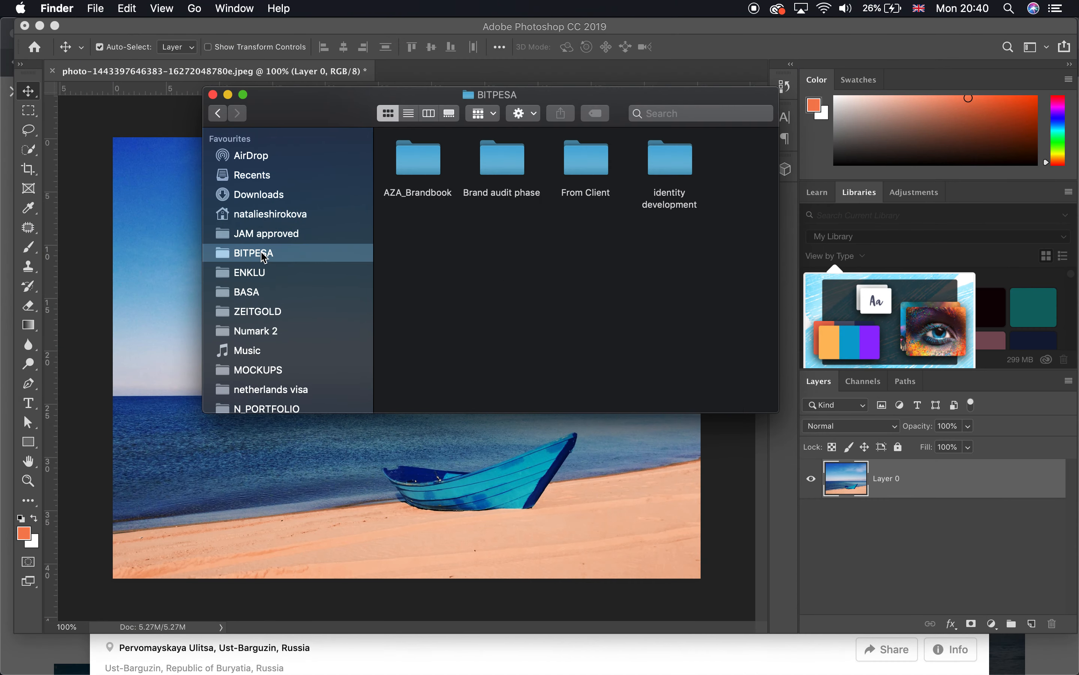
{"action": "left_click", "coordinate": [429, 169]}
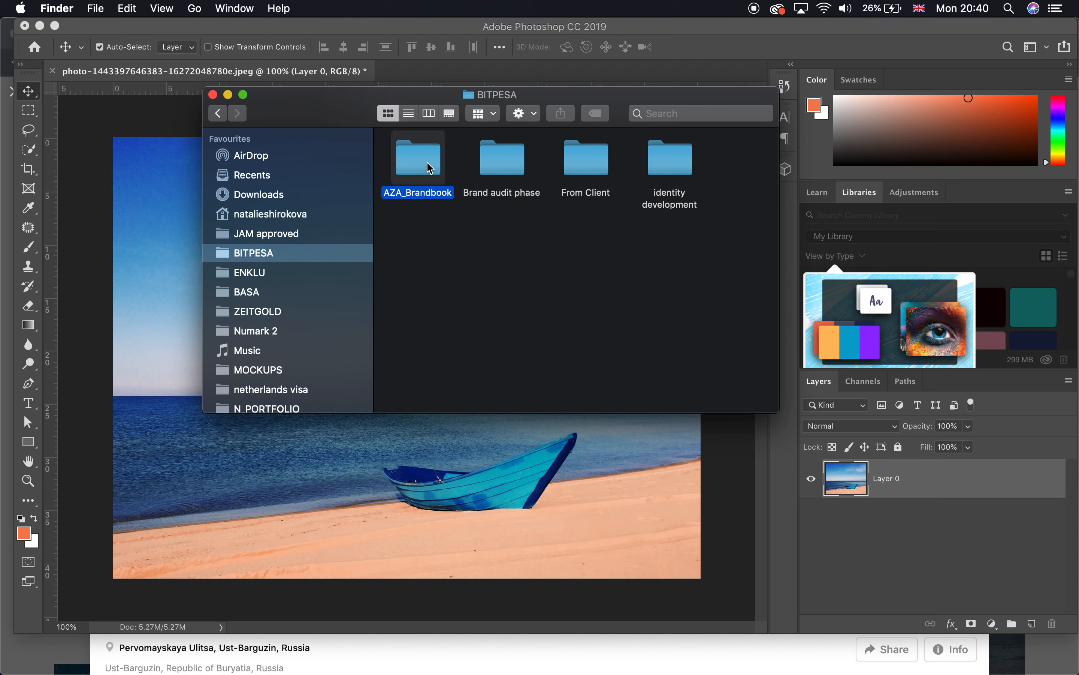
{"action": "double_click", "coordinate": [429, 168]}
{"action": "scroll", "coordinate": [618, 250], "scroll_direction": "up", "scroll_amount": 3}
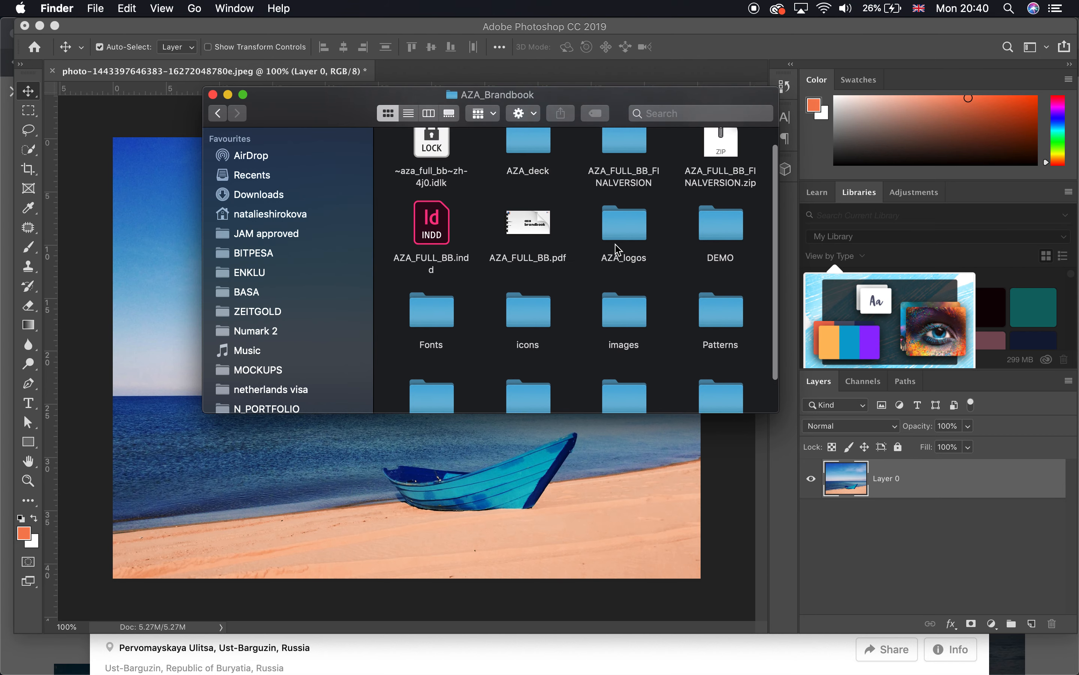
{"action": "scroll", "coordinate": [617, 250], "scroll_direction": "down", "scroll_amount": 3}
{"action": "scroll", "coordinate": [618, 250], "scroll_direction": "up", "scroll_amount": 3}
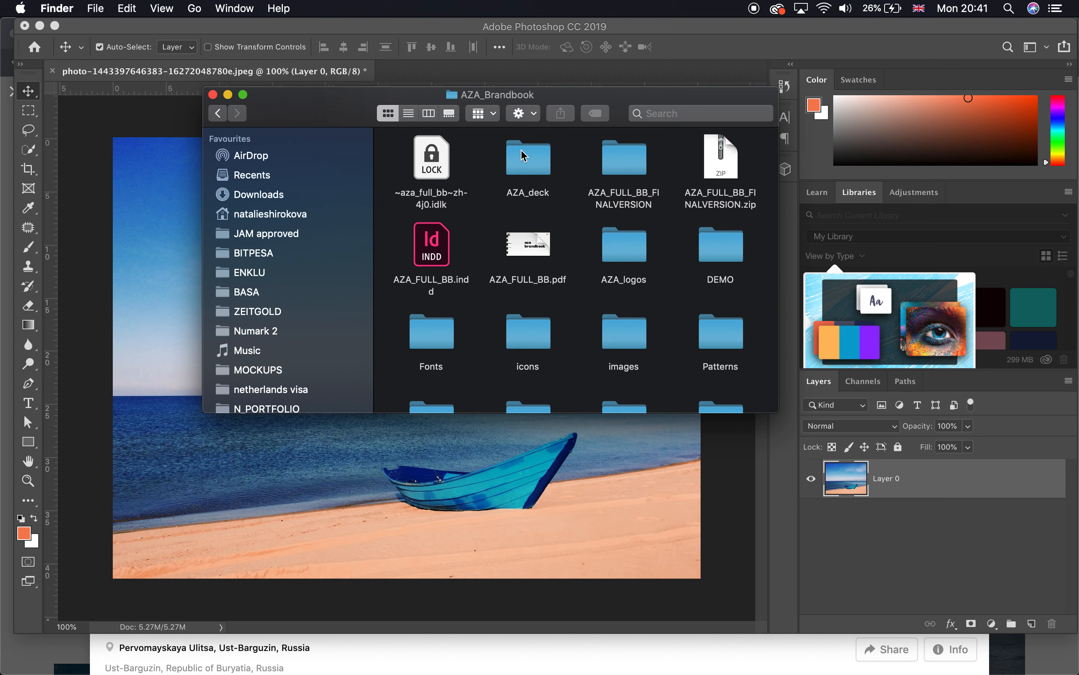
{"action": "scroll", "coordinate": [553, 260], "scroll_direction": "down", "scroll_amount": 3}
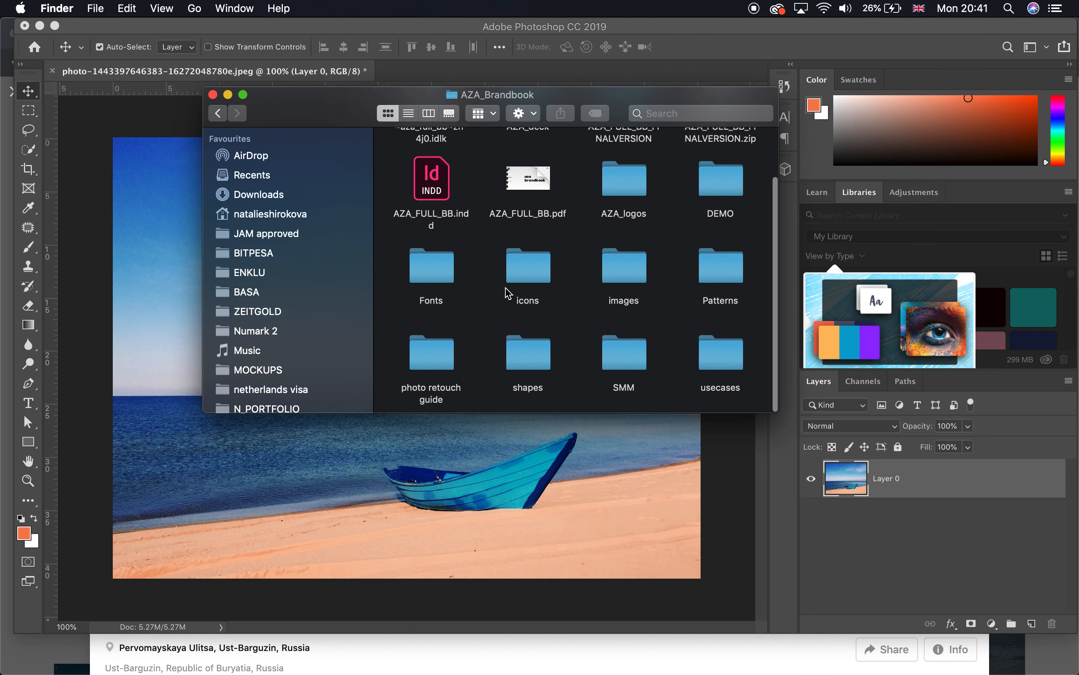
{"action": "double_click", "coordinate": [445, 349]}
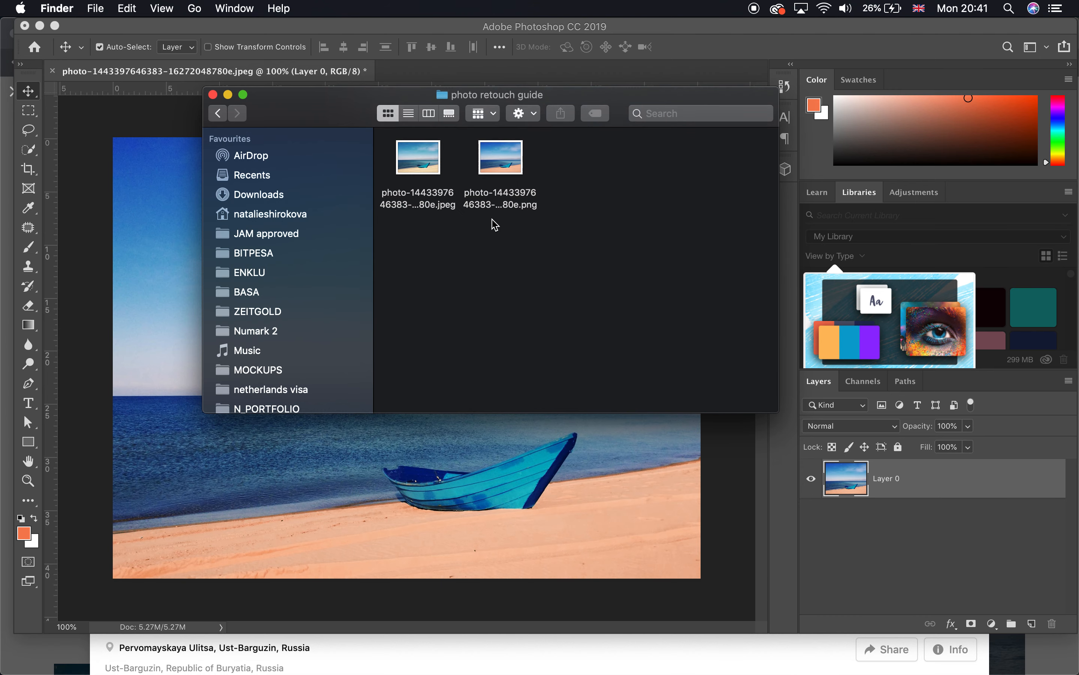
Select the original JPEG and the recoloured PNG and open both in Preview
{"action": "left_click_drag", "start_coordinate": [428, 227], "coordinate": [525, 145]}
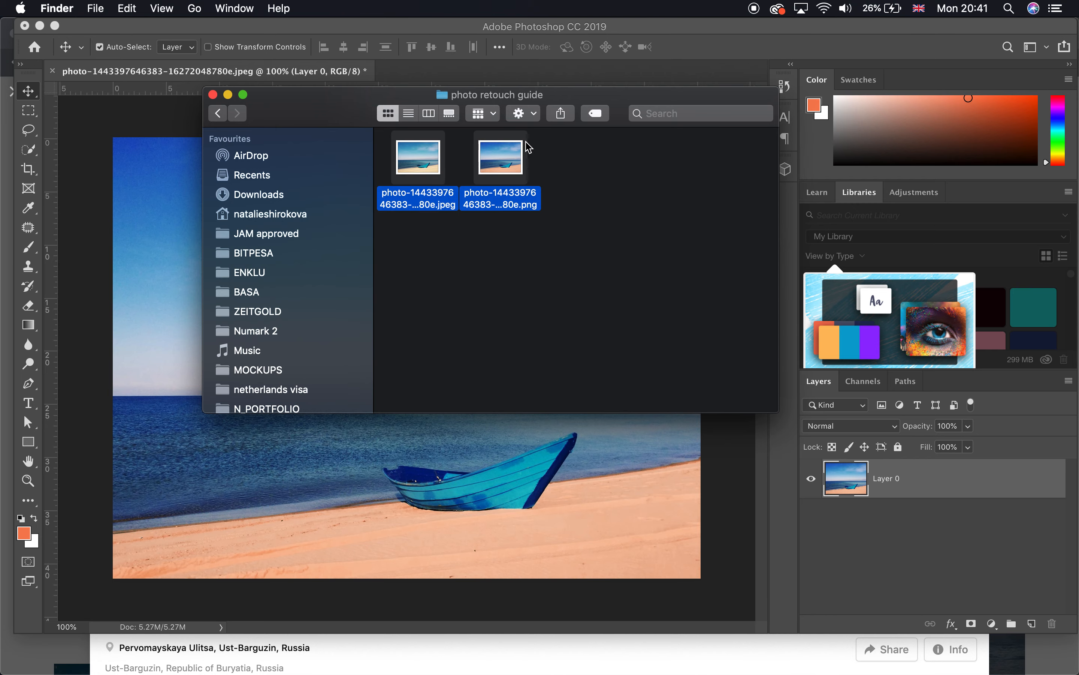
{"action": "right_click", "coordinate": [511, 157]}
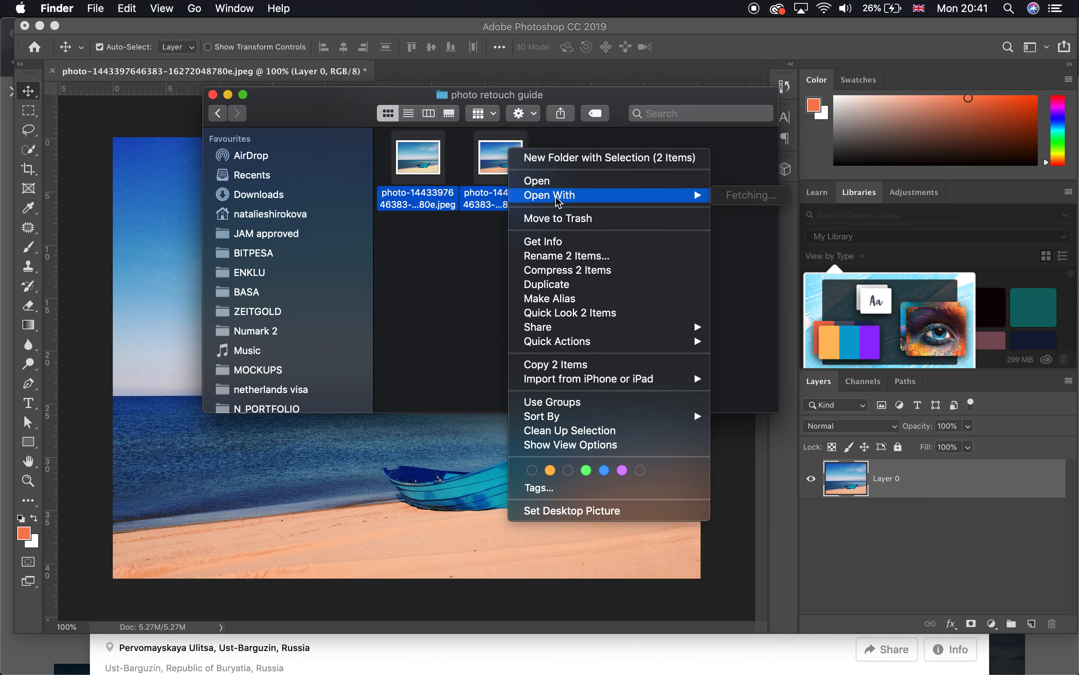
{"action": "mouse_move", "coordinate": [556, 196]}
{"action": "left_click", "coordinate": [759, 196]}
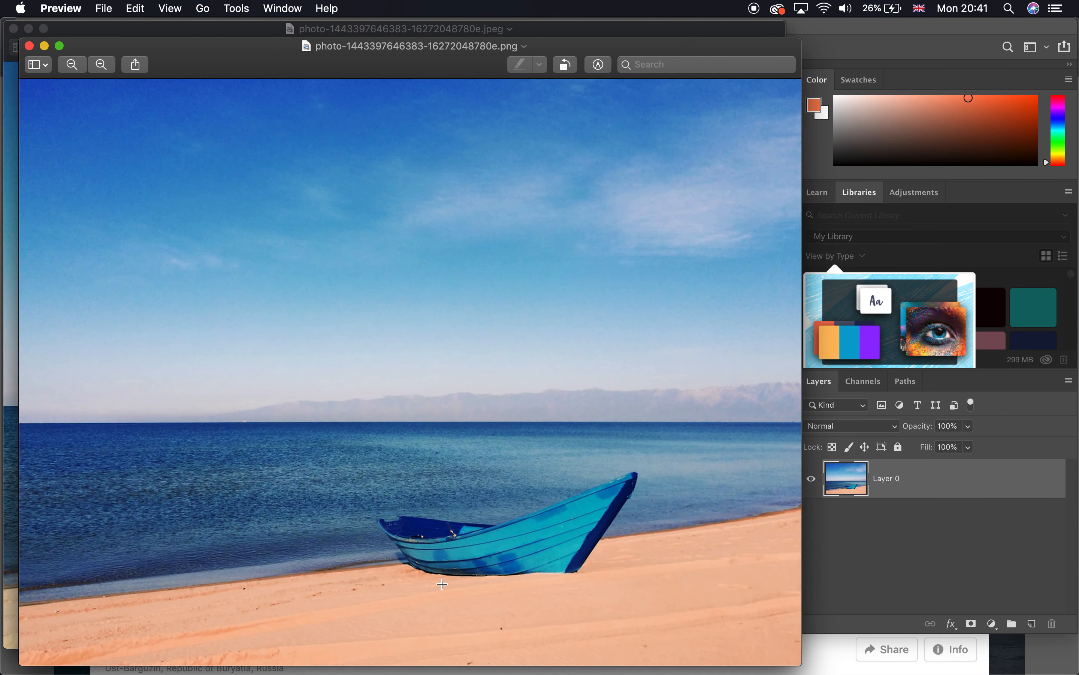
Arrange the original JPEG and recoloured PNG windows side by side to compare their sky, sea and sand colours
{"action": "left_click_drag", "start_coordinate": [345, 70], "coordinate": [887, 56]}
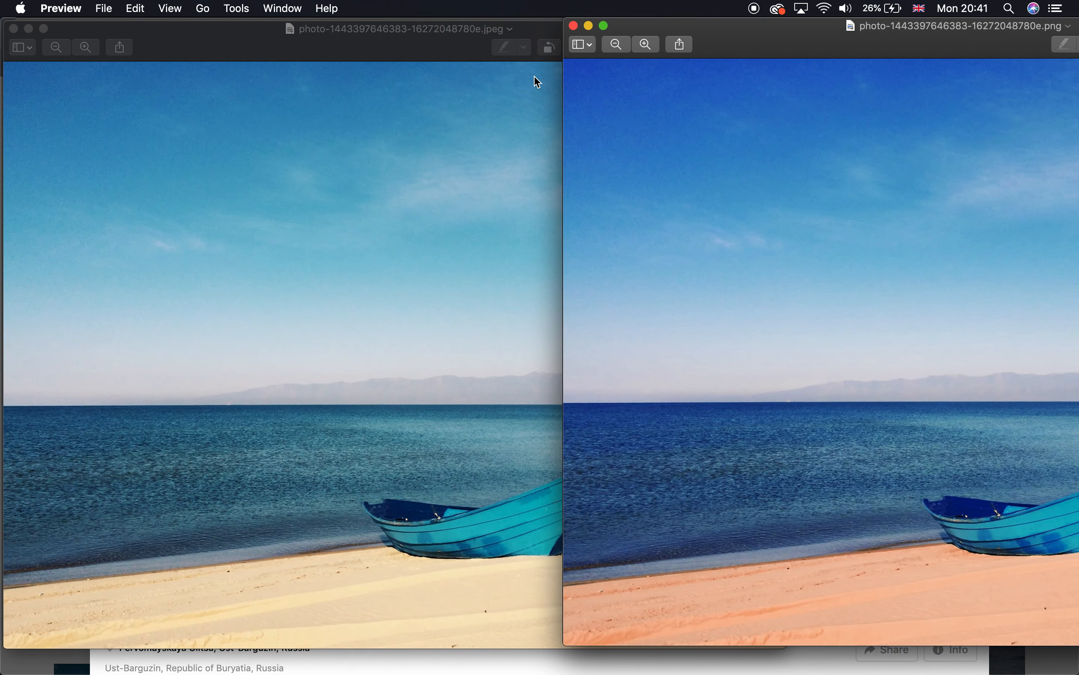
{"action": "left_click", "coordinate": [455, 51]}
{"action": "left_click_drag", "start_coordinate": [455, 51], "coordinate": [223, 46]}
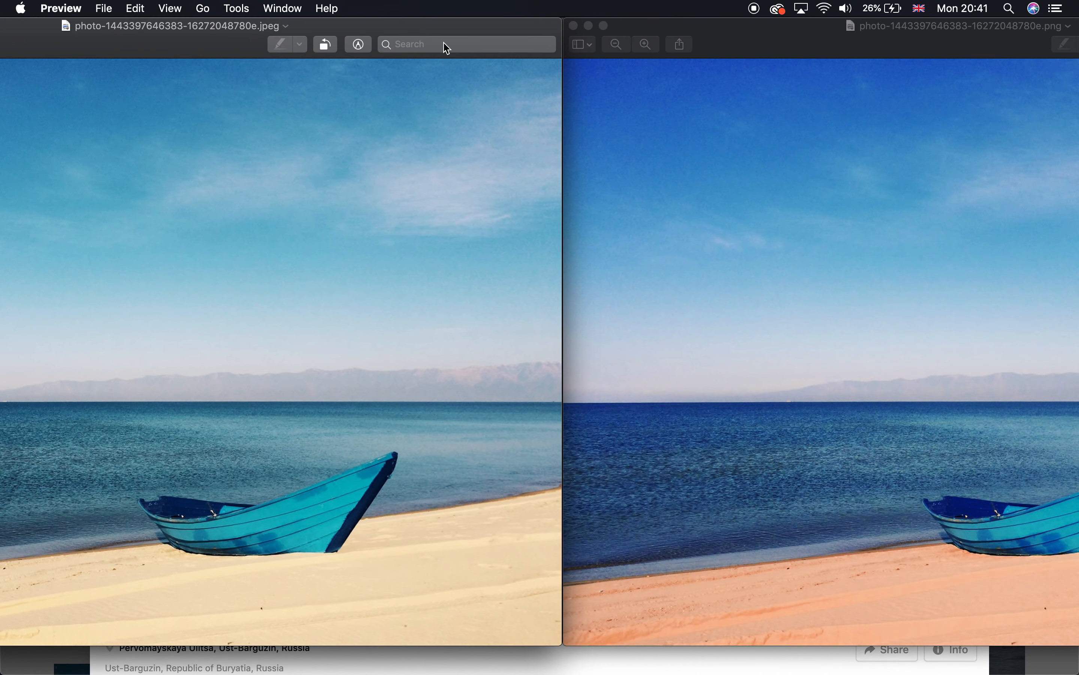
{"action": "left_click_drag", "start_coordinate": [793, 42], "coordinate": [681, 42]}
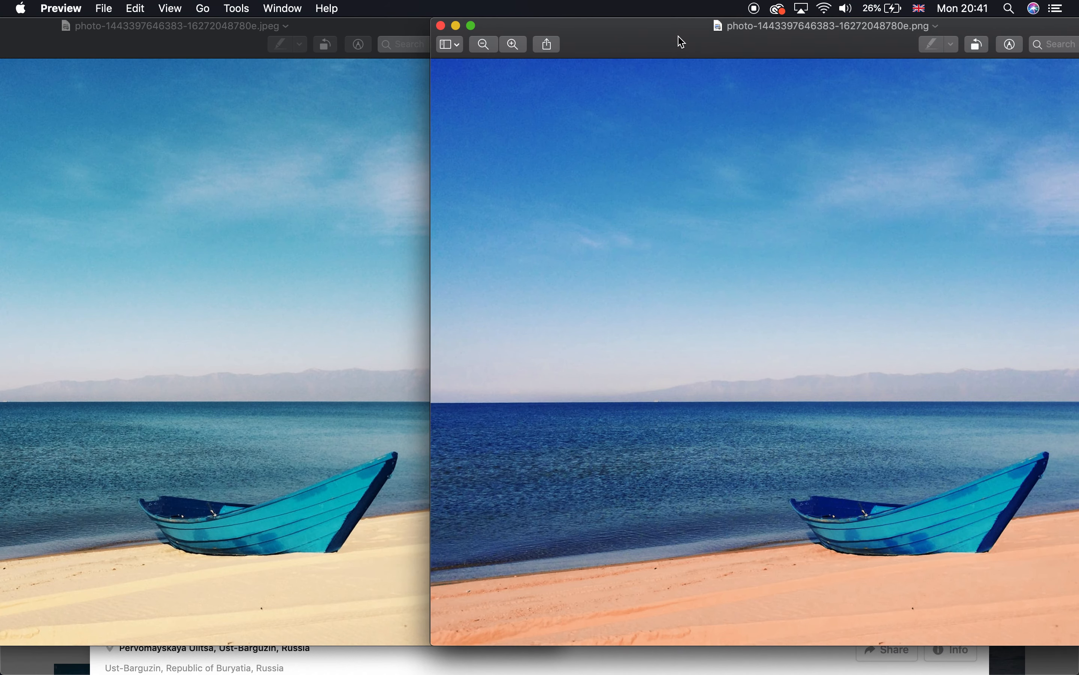